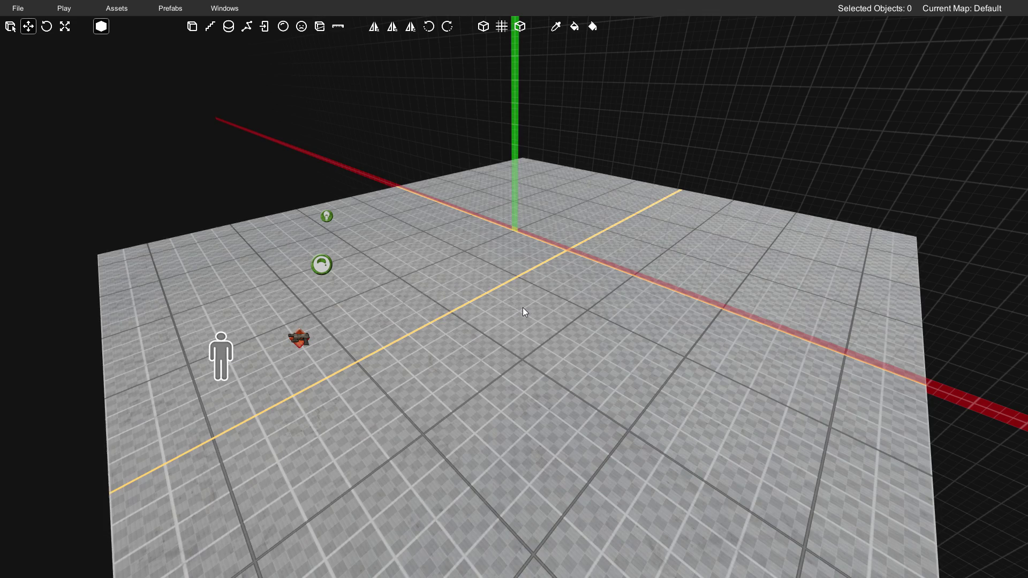
Draw a cylinder brush on the floor with a 6 by 6 unit footprint and a height of 4 units
{"action": "scroll", "coordinate": [524, 312], "scroll_direction": "down", "scroll_amount": 3}
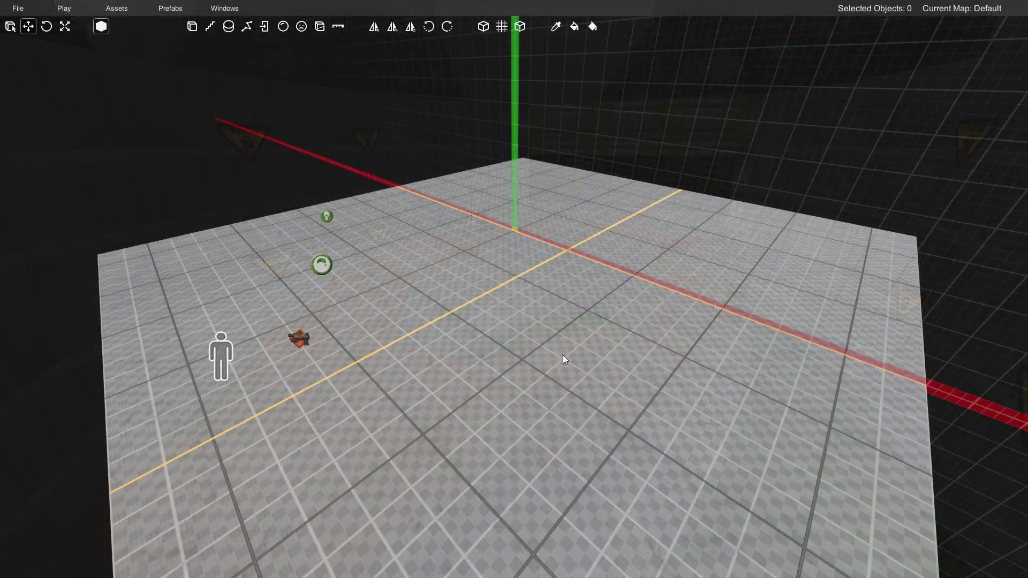
{"action": "right_click_drag", "start_coordinate": [563, 360], "coordinate": [582, 310]}
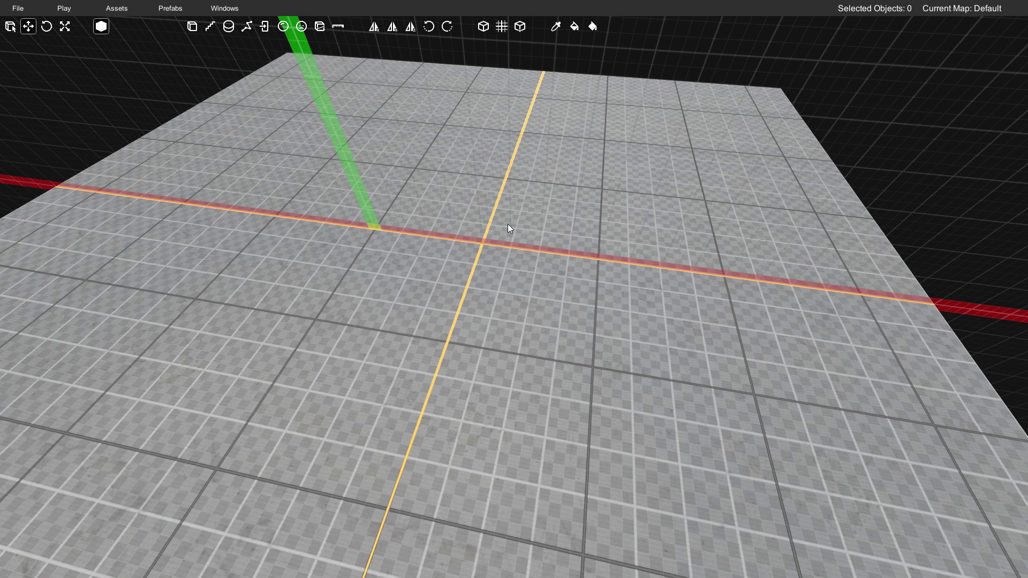
{"action": "left_click", "coordinate": [229, 27]}
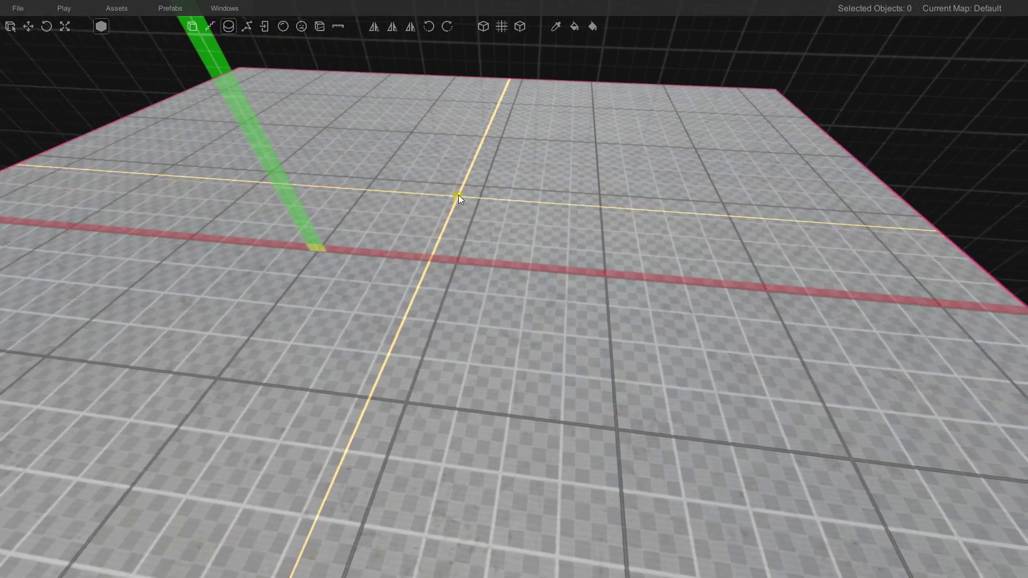
{"action": "key", "text": "s"}
{"action": "right_click_drag", "start_coordinate": [458, 195], "coordinate": [461, 201]}
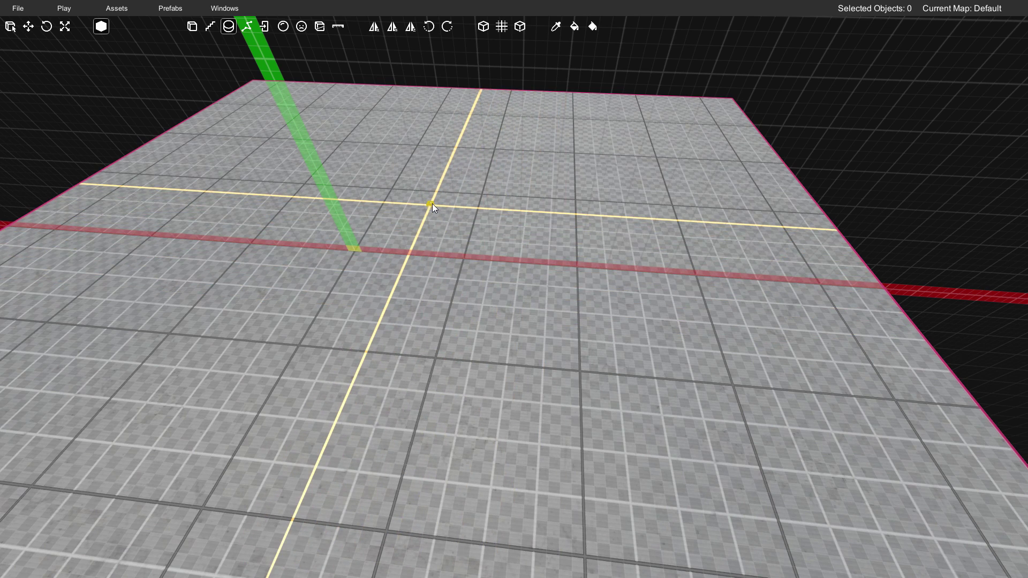
{"action": "mouse_move", "coordinate": [432, 203]}
{"action": "left_mouse_down"}
{"action": "mouse_move", "coordinate": [534, 282]}
{"action": "mouse_move", "coordinate": [580, 338]}
{"action": "left_mouse_up"}
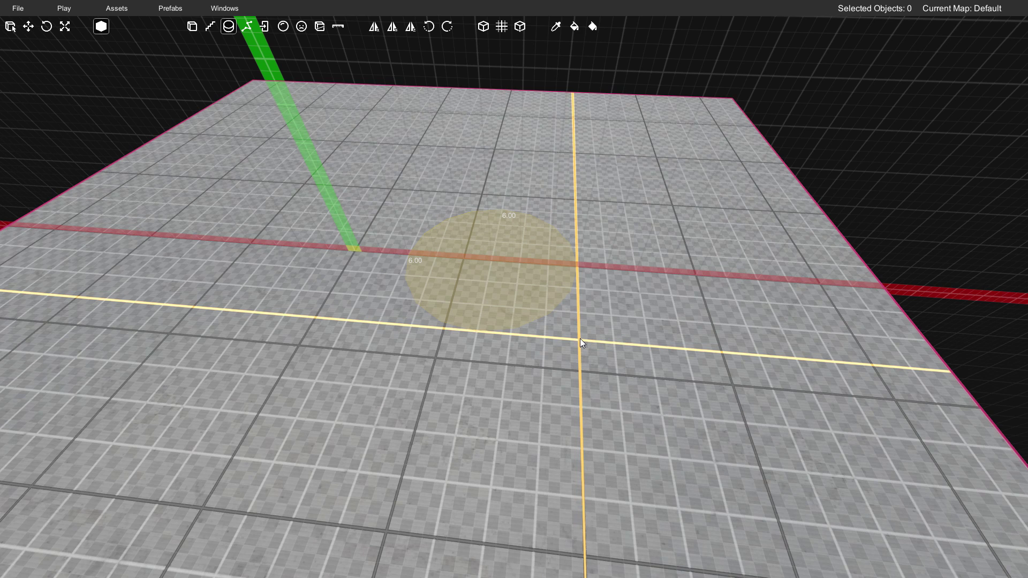
{"action": "left_click", "coordinate": [580, 338]}
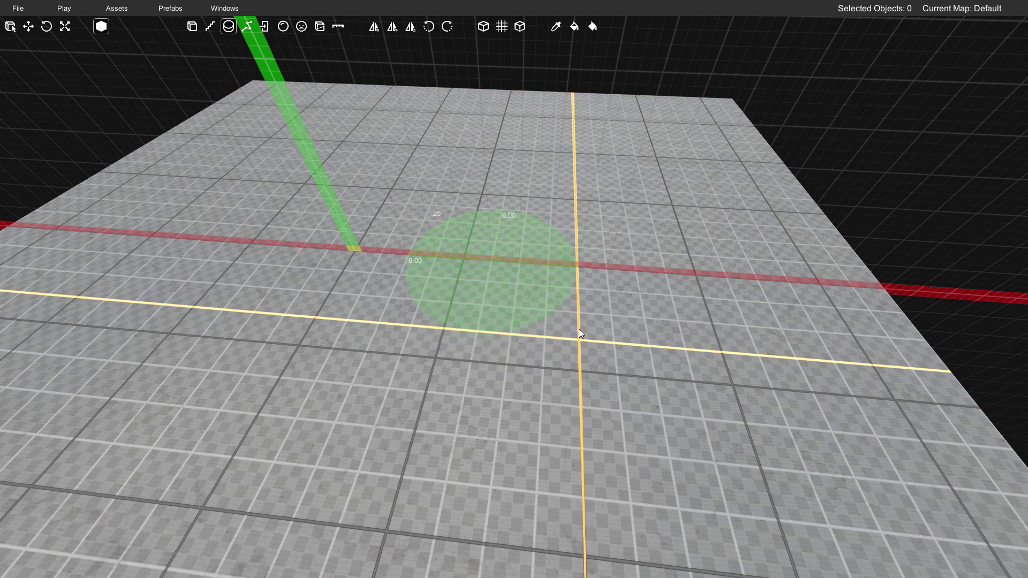
{"action": "left_click", "coordinate": [621, 323]}
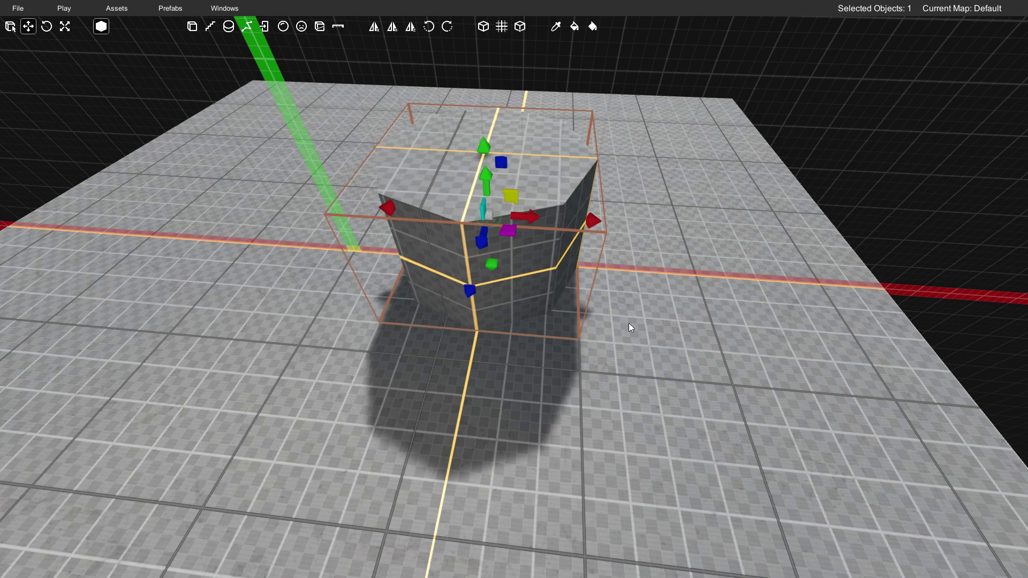
Open the Property Inspector for the cylinder and set its number of sides to 12
{"action": "right_click_drag", "start_coordinate": [629, 324], "coordinate": [585, 315]}
{"action": "key", "text": "w"}
{"action": "scroll", "coordinate": [584, 313], "scroll_direction": "down", "scroll_amount": 5}
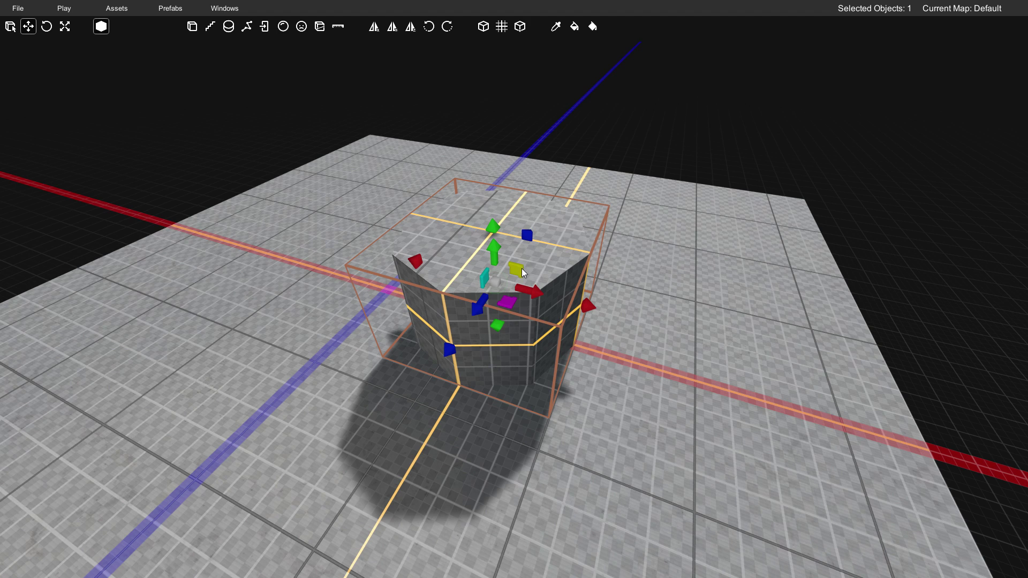
{"action": "left_click", "coordinate": [224, 8]}
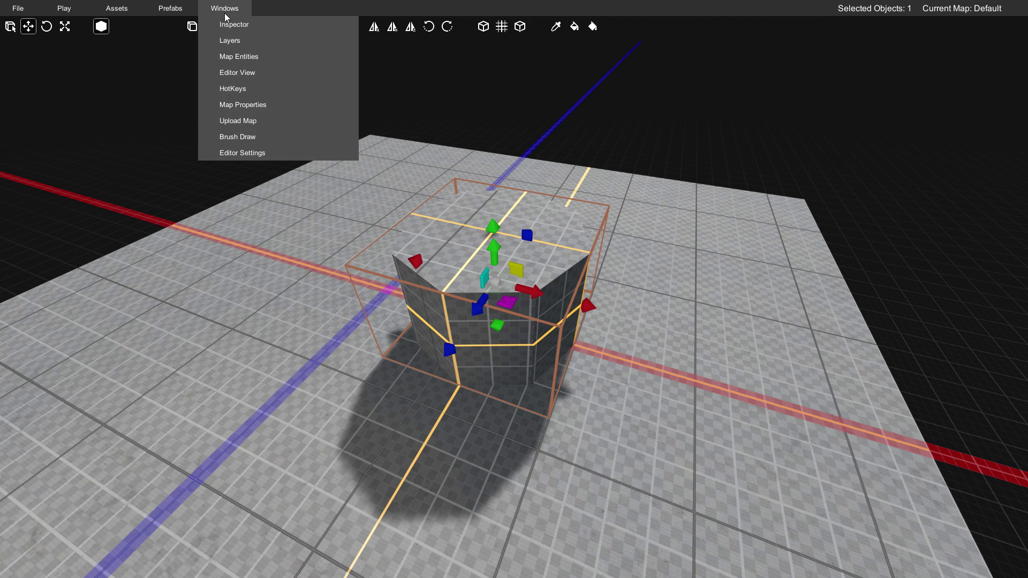
{"action": "left_click", "coordinate": [229, 21]}
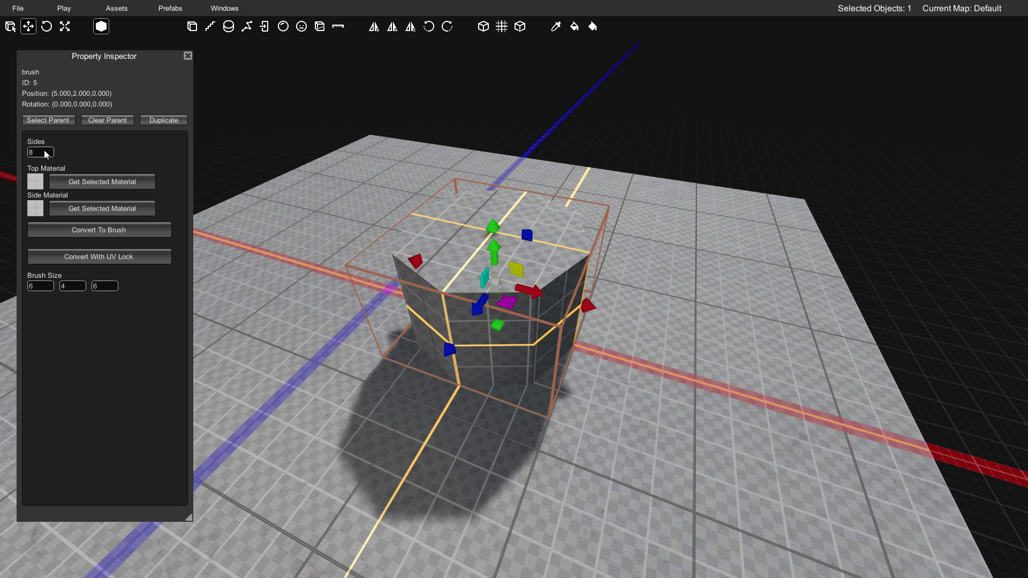
{"action": "right_click_drag", "start_coordinate": [292, 252], "coordinate": [326, 269]}
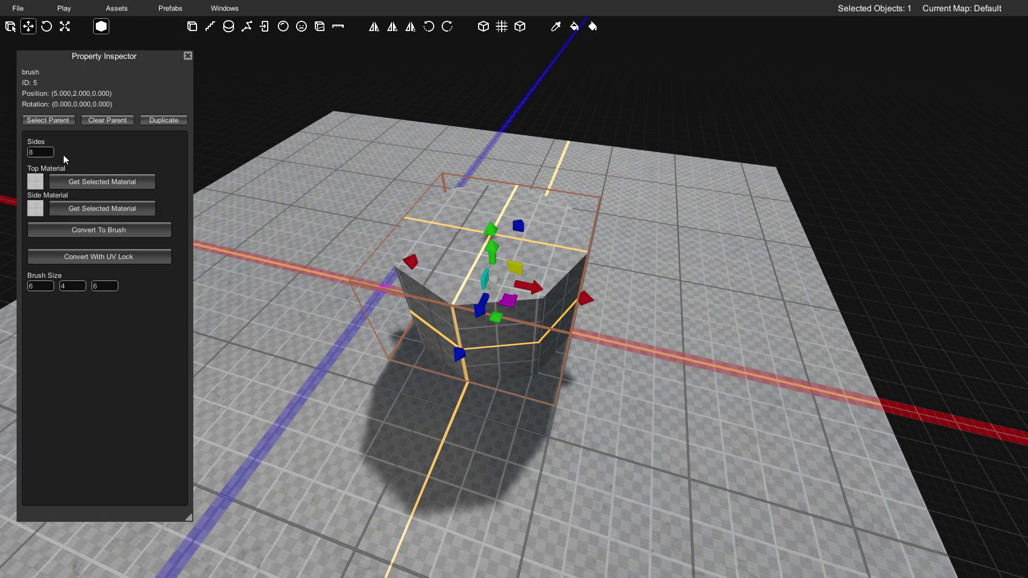
{"action": "type", "text": "12"}
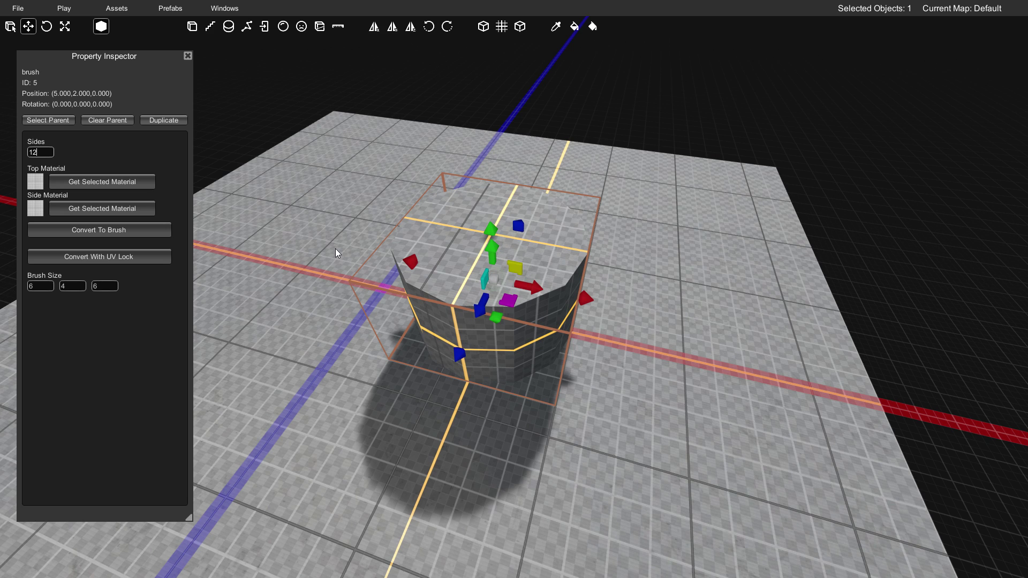
Convert the 12-sided cylinder to an editable brush and flip its faces inward
{"action": "left_click", "coordinate": [92, 229]}
{"action": "right_click_drag", "start_coordinate": [477, 285], "coordinate": [461, 265]}
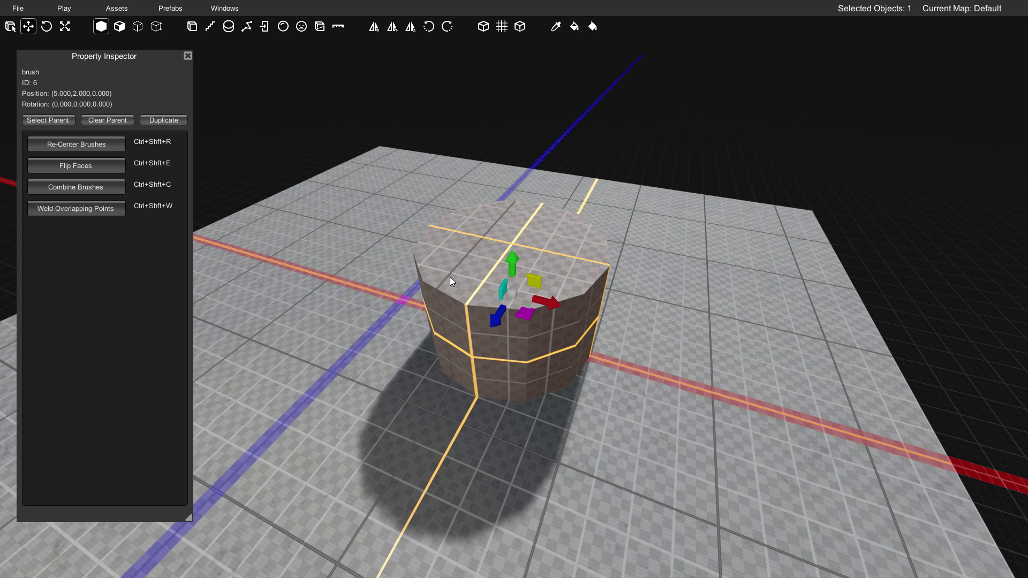
{"action": "left_click", "coordinate": [75, 165]}
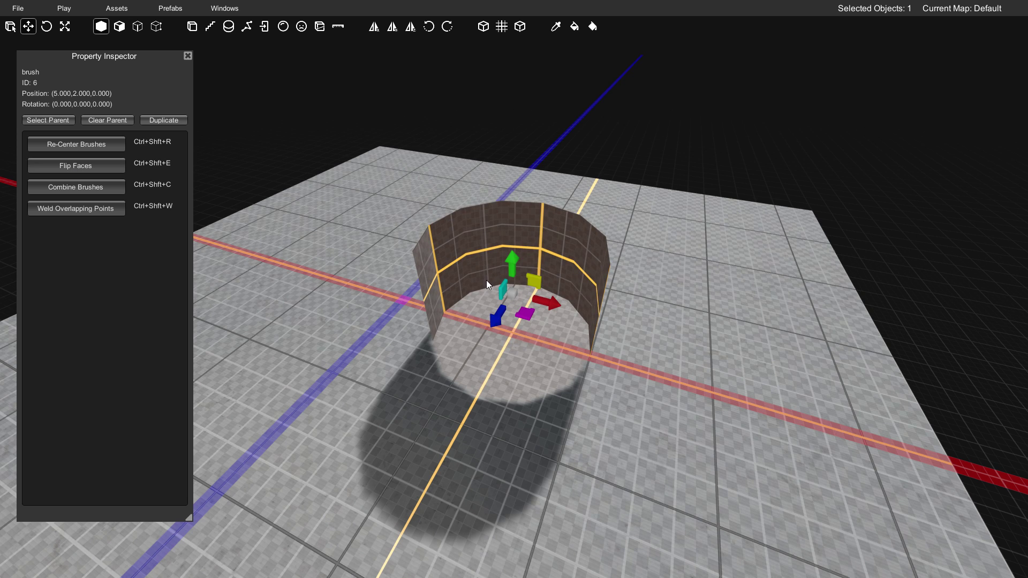
Delete the top face of the inverted cylinder in face mode
{"action": "right_click_drag", "start_coordinate": [479, 283], "coordinate": [494, 360]}
{"action": "key", "text": "a"}
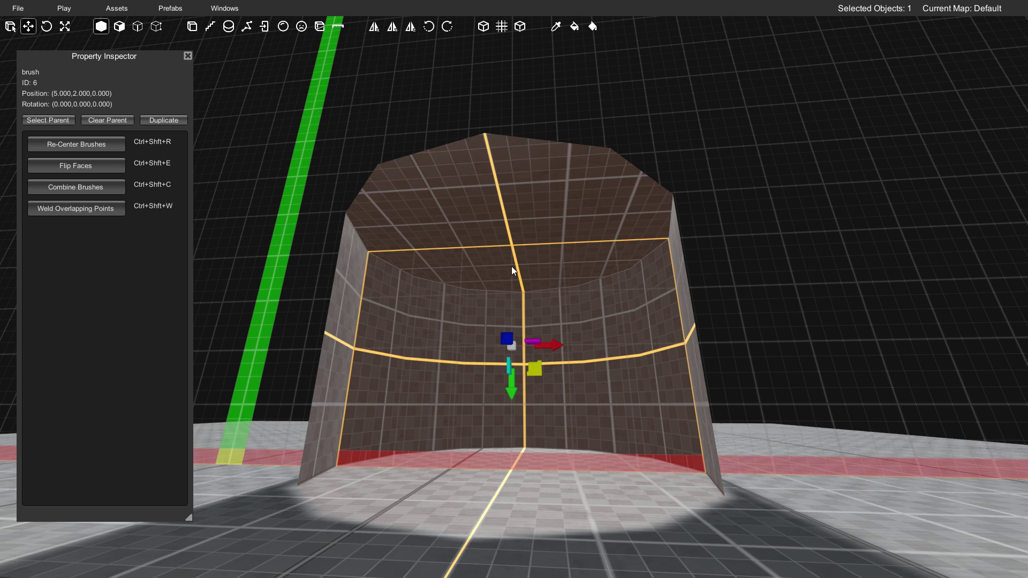
{"action": "left_click", "coordinate": [120, 27]}
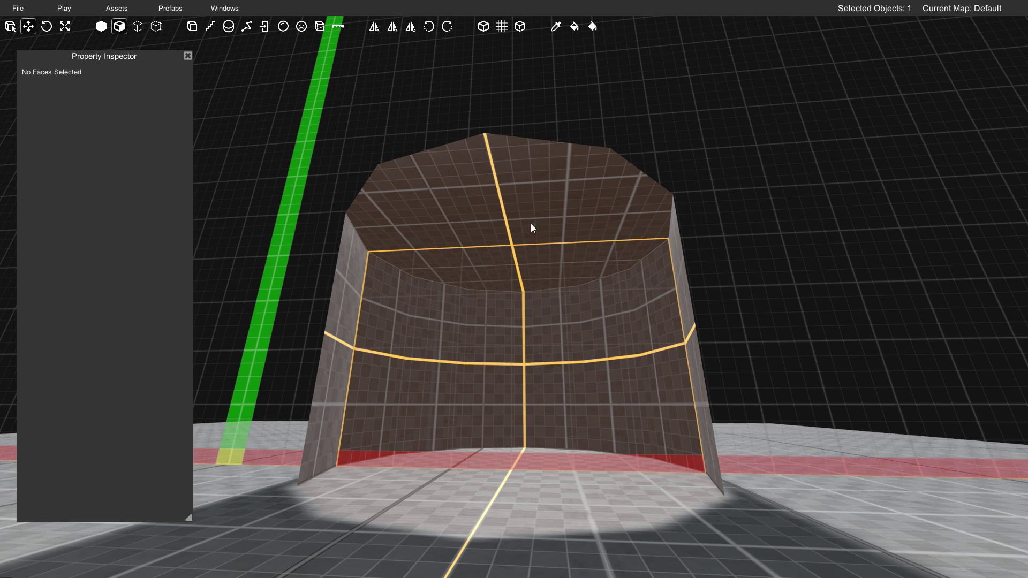
{"action": "left_click", "coordinate": [504, 212]}
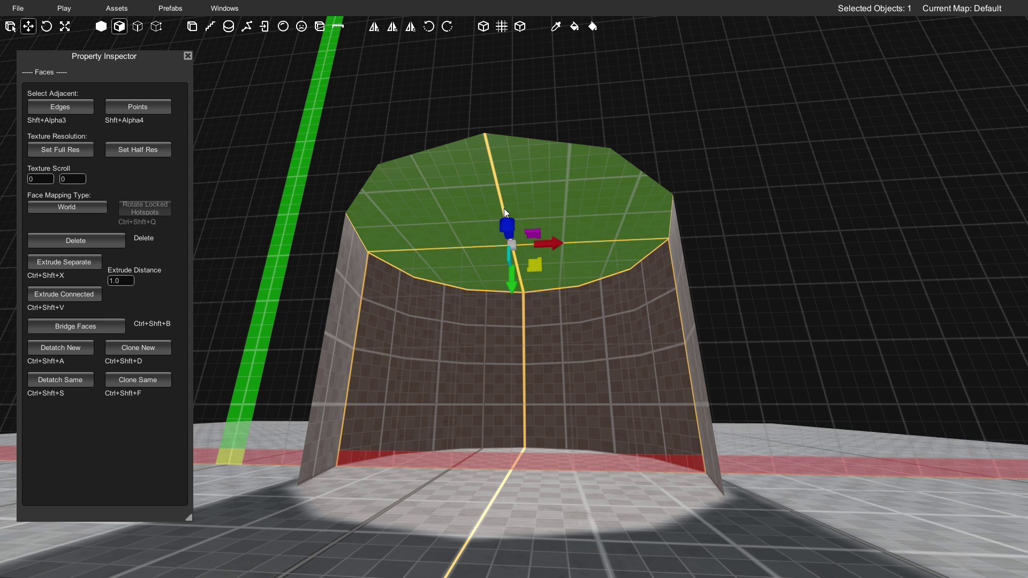
{"action": "key", "text": "Delete"}
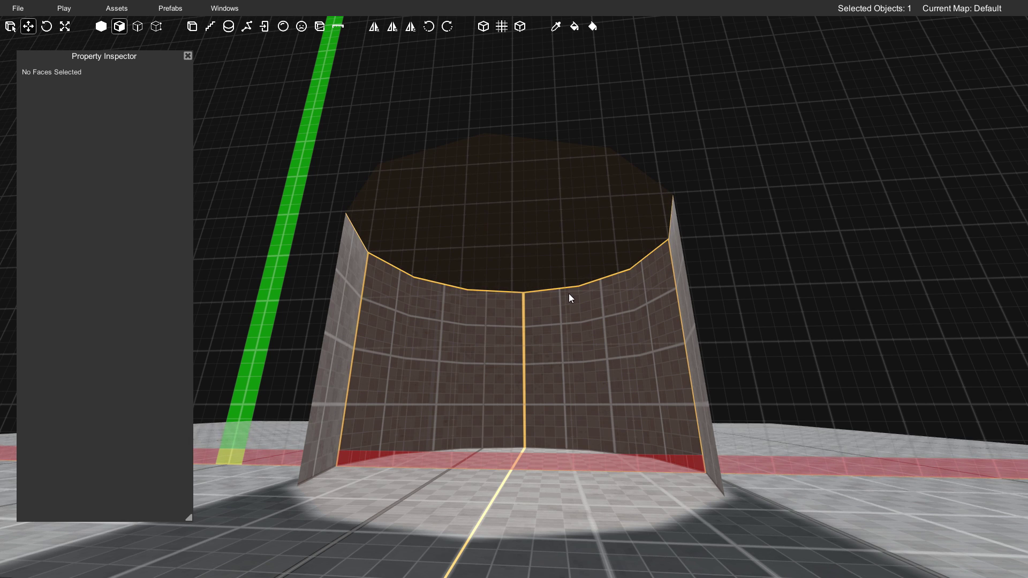
Select all edges around the cylinder's open top rim and extrude them
{"action": "right_click_drag", "start_coordinate": [552, 313], "coordinate": [553, 304]}
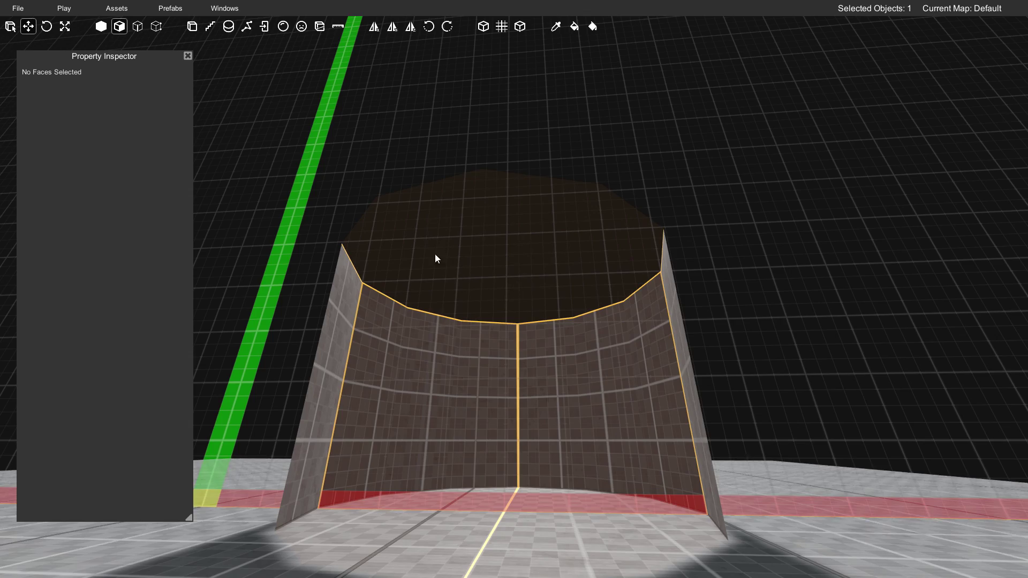
{"action": "mouse_move", "coordinate": [509, 258]}
{"action": "right_mouse_down"}
{"action": "mouse_move", "coordinate": [480, 392]}
{"action": "mouse_move", "coordinate": [487, 409]}
{"action": "mouse_move", "coordinate": [490, 387]}
{"action": "mouse_move", "coordinate": [489, 408]}
{"action": "mouse_move", "coordinate": [529, 380]}
{"action": "mouse_move", "coordinate": [516, 361]}
{"action": "mouse_move", "coordinate": [567, 263]}
{"action": "right_mouse_up"}
{"action": "key", "text": "w"}
{"action": "key", "text": "s"}
{"action": "key", "text": "s"}
{"action": "key", "text": "w"}
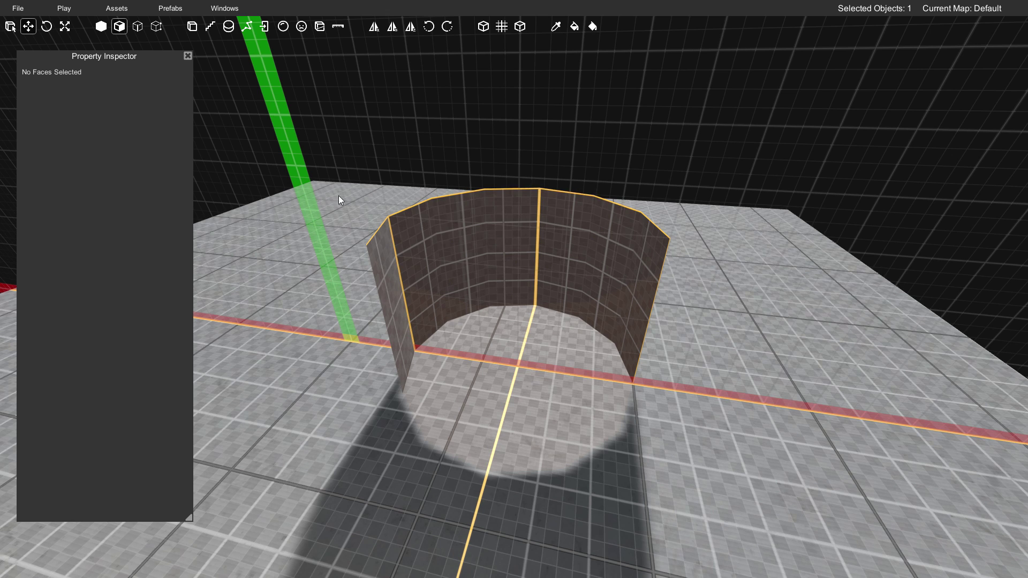
{"action": "left_click", "coordinate": [138, 28]}
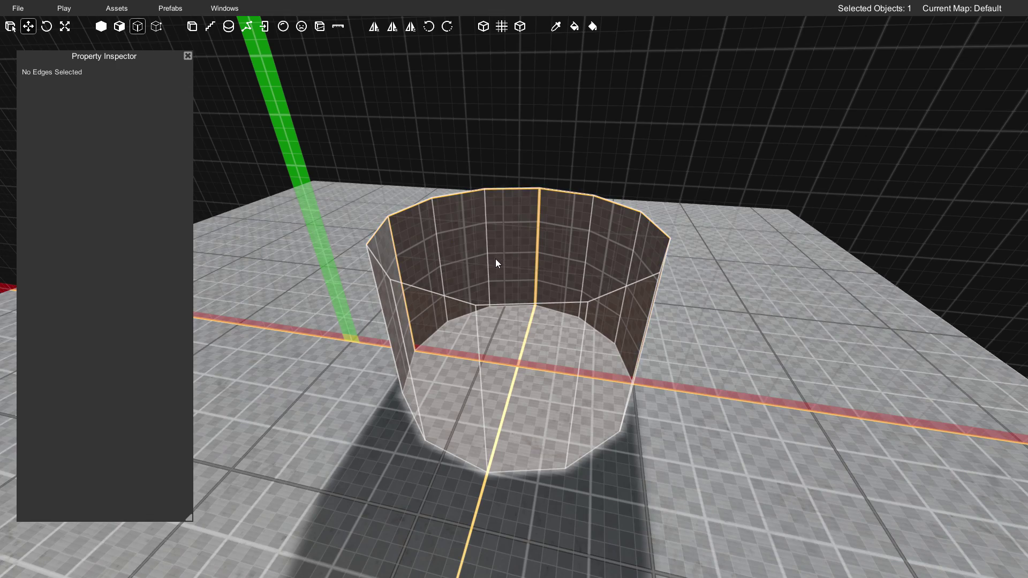
{"action": "key", "text": "w"}
{"action": "right_click_drag", "start_coordinate": [496, 259], "coordinate": [515, 200]}
{"action": "key", "text": "s"}
{"action": "key", "text": "w"}
{"action": "key", "text": "s"}
{"action": "key", "text": "w"}
{"action": "key", "text": "s"}
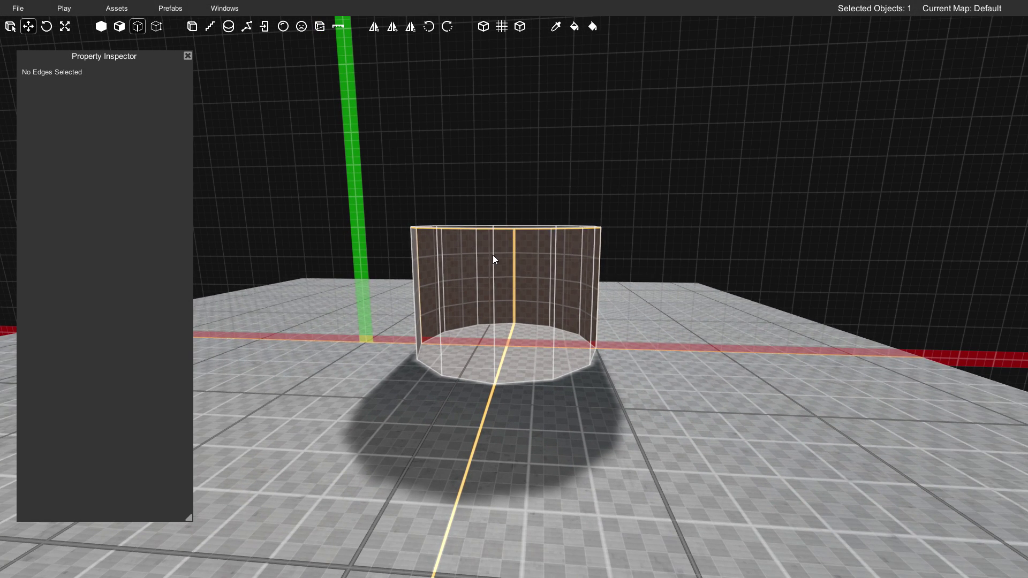
{"action": "left_click_drag", "start_coordinate": [373, 206], "coordinate": [640, 238]}
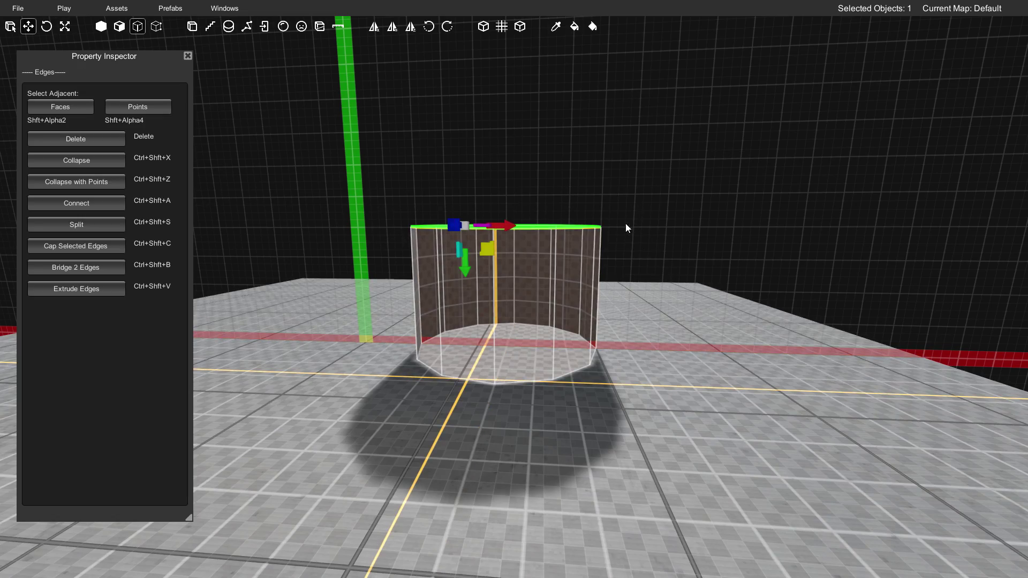
{"action": "right_click_drag", "start_coordinate": [624, 223], "coordinate": [596, 266]}
{"action": "middle_click_drag", "start_coordinate": [597, 270], "coordinate": [572, 274]}
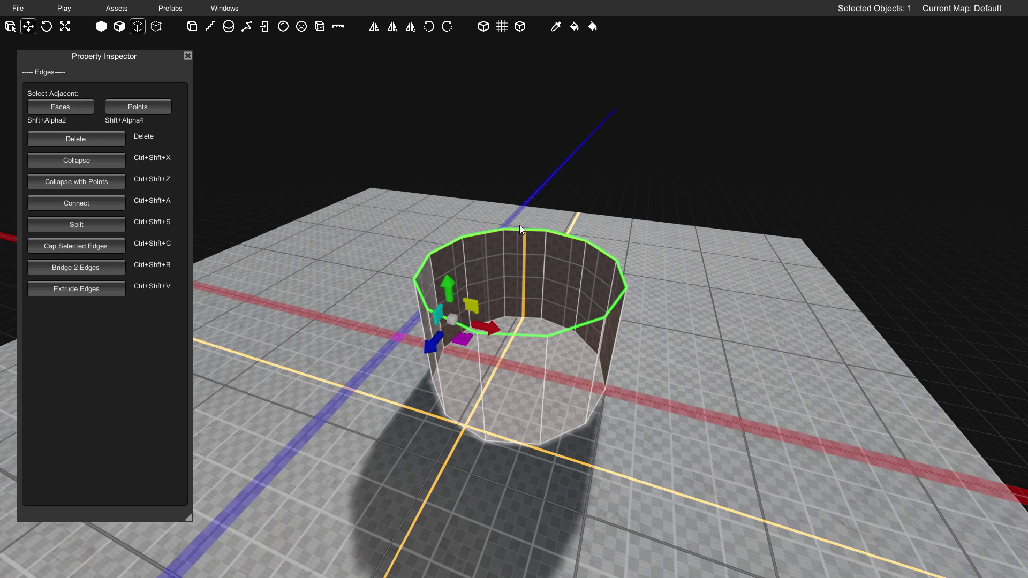
{"action": "left_click", "coordinate": [63, 27]}
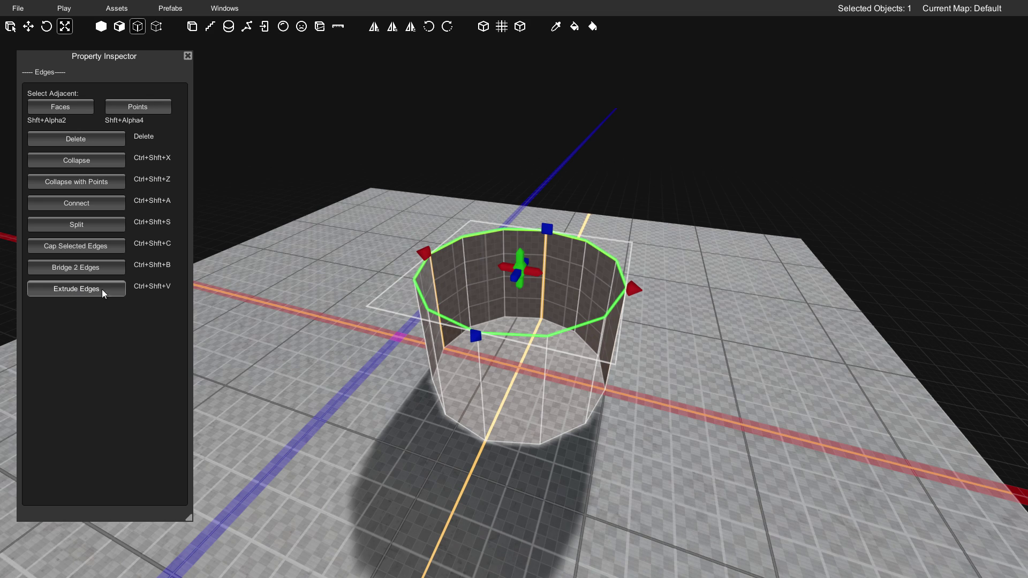
{"action": "left_click", "coordinate": [77, 288]}
Scale the extruded rim edges outward along the X and Z axes to form a flat ring around the opening
{"action": "key", "text": "w"}
{"action": "right_click_drag", "start_coordinate": [423, 310], "coordinate": [455, 328]}
{"action": "key", "text": "s"}
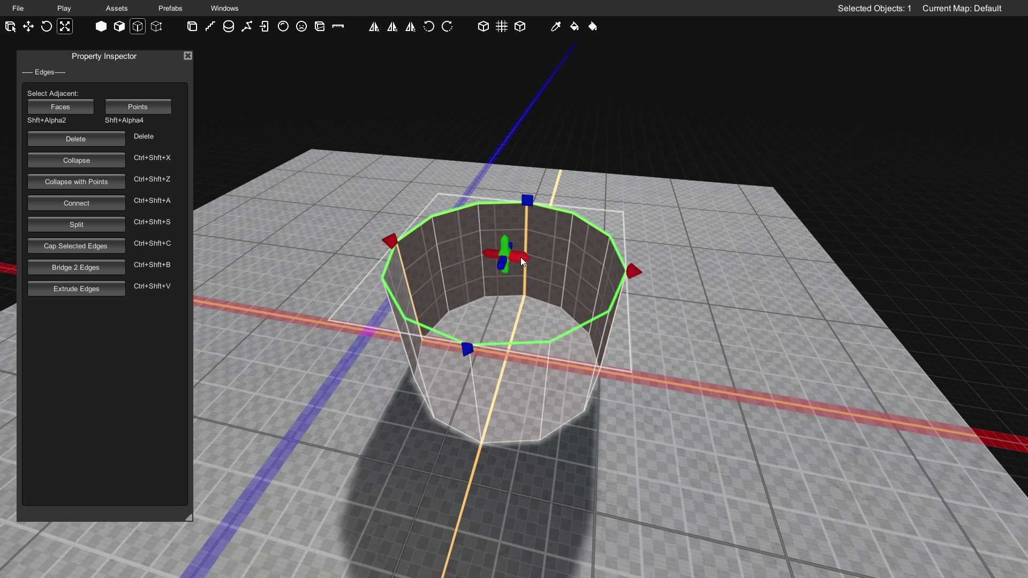
{"action": "left_click_drag", "start_coordinate": [524, 258], "coordinate": [604, 260]}
{"action": "right_click_drag", "start_coordinate": [599, 261], "coordinate": [459, 262]}
{"action": "key", "text": "d"}
{"action": "middle_click_drag", "start_coordinate": [459, 266], "coordinate": [498, 261]}
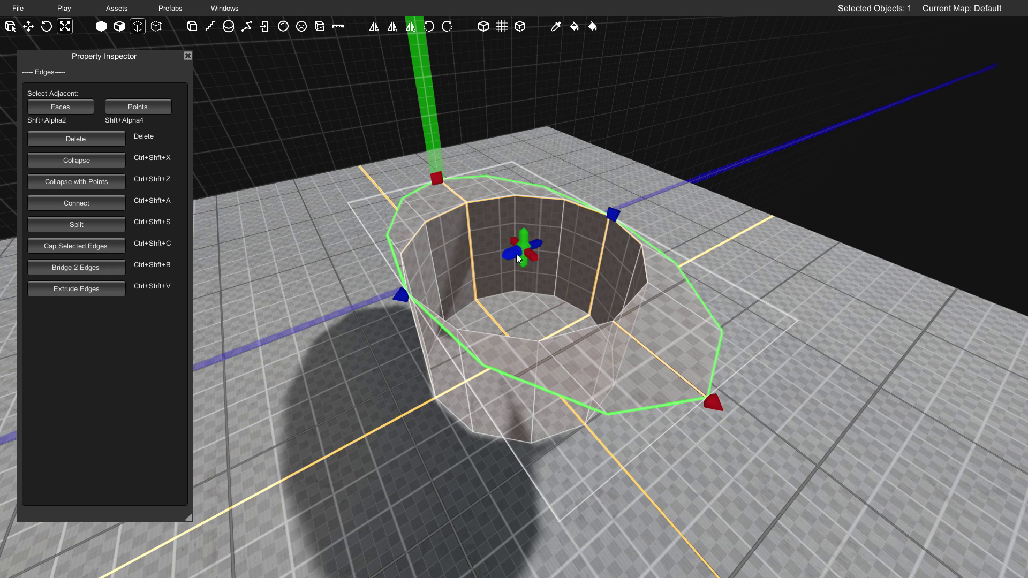
{"action": "left_click_drag", "start_coordinate": [513, 256], "coordinate": [436, 280]}
{"action": "right_click_drag", "start_coordinate": [467, 279], "coordinate": [525, 282]}
{"action": "middle_click_drag", "start_coordinate": [525, 282], "coordinate": [524, 282]}
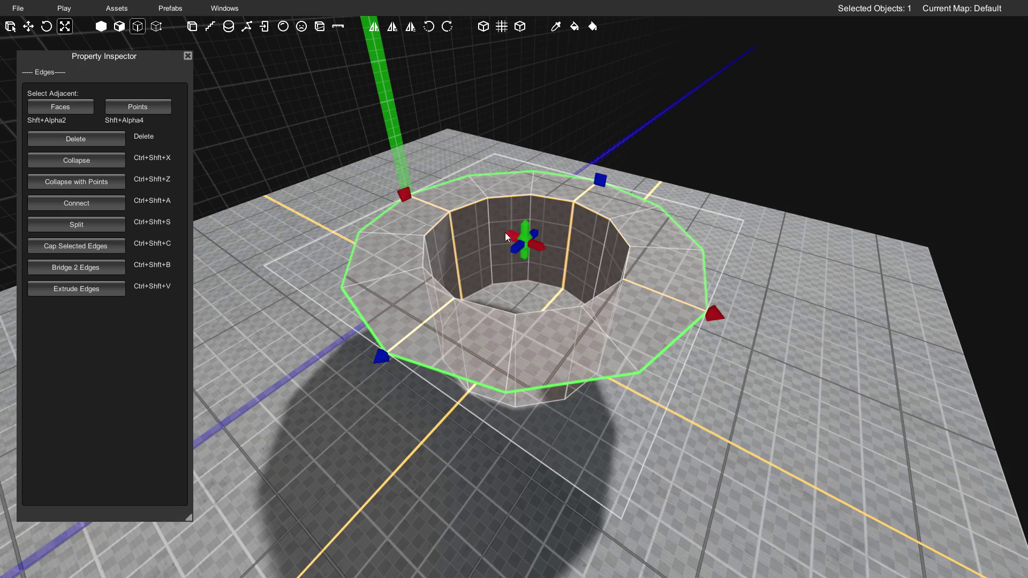
{"action": "middle_click_drag", "start_coordinate": [475, 268], "coordinate": [545, 238]}
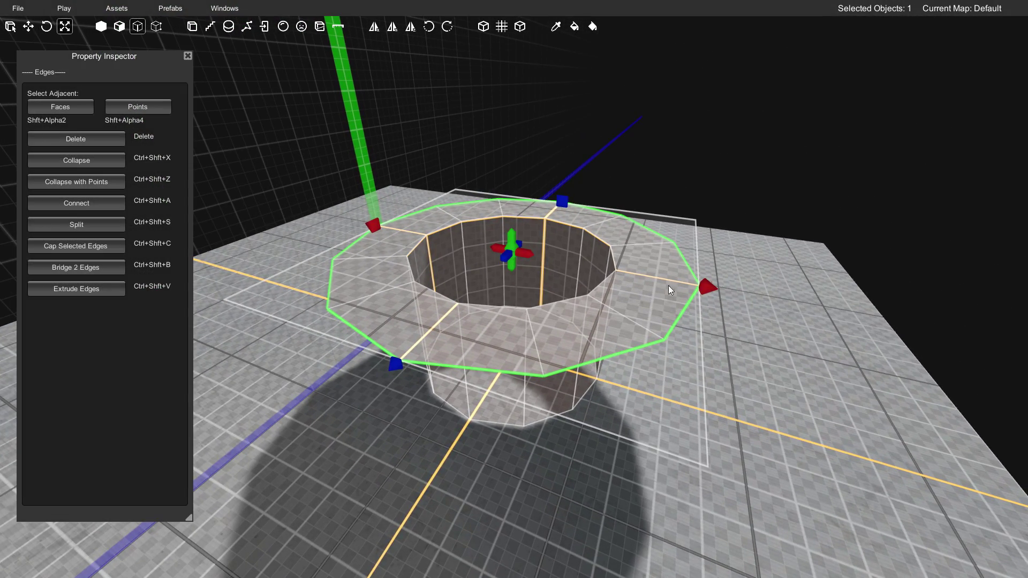
{"action": "mouse_move", "coordinate": [549, 333]}
{"action": "right_mouse_down"}
{"action": "mouse_move", "coordinate": [545, 304]}
{"action": "mouse_move", "coordinate": [550, 316]}
{"action": "right_mouse_up"}
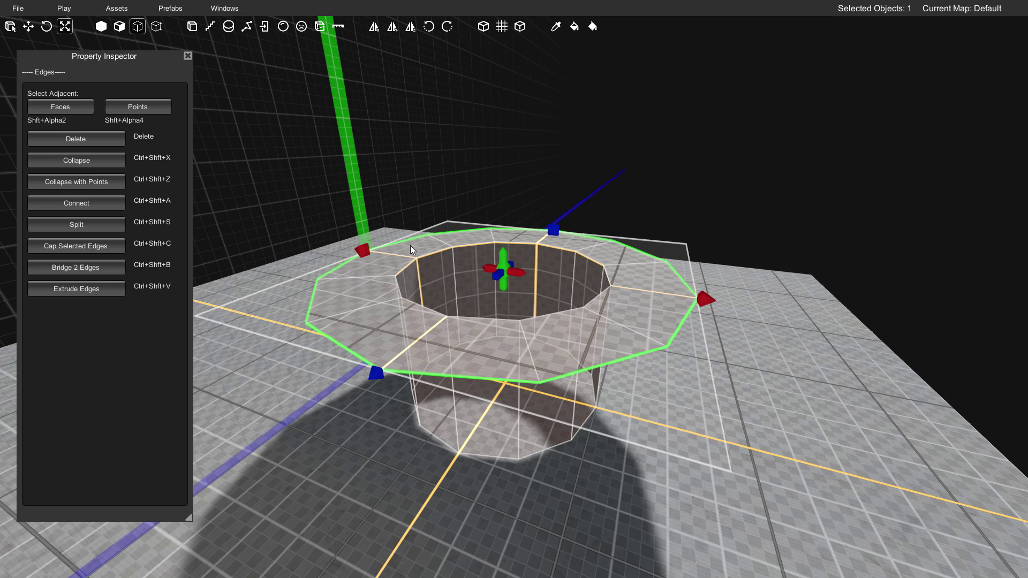
Extrude the ring's outer edges and move them downward to form an outer wall around the cylinder
{"action": "left_click", "coordinate": [28, 29]}
{"action": "right_click_drag", "start_coordinate": [430, 218], "coordinate": [409, 220]}
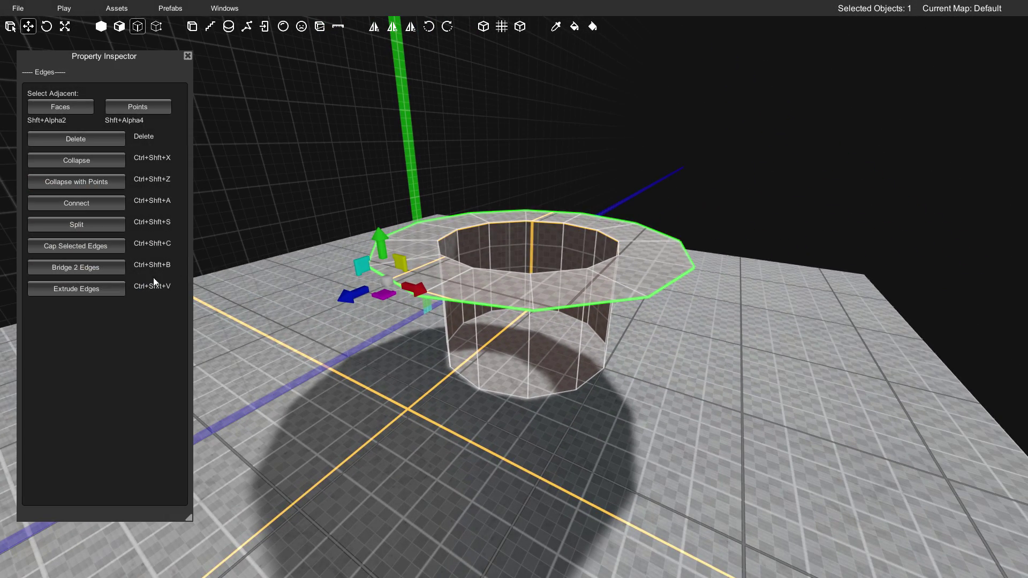
{"action": "left_click", "coordinate": [78, 291]}
{"action": "mouse_move", "coordinate": [370, 245]}
{"action": "right_mouse_down"}
{"action": "mouse_move", "coordinate": [390, 239]}
{"action": "mouse_move", "coordinate": [394, 258]}
{"action": "mouse_move", "coordinate": [391, 241]}
{"action": "mouse_move", "coordinate": [387, 265]}
{"action": "mouse_move", "coordinate": [377, 237]}
{"action": "right_mouse_up"}
{"action": "left_click_drag", "start_coordinate": [407, 233], "coordinate": [386, 409]}
{"action": "key", "text": "s"}
{"action": "right_click_drag", "start_coordinate": [387, 409], "coordinate": [423, 401]}
{"action": "left_click", "coordinate": [407, 378]}
{"action": "scroll", "coordinate": [430, 302], "scroll_direction": "up", "scroll_amount": 5}
{"action": "key", "text": "s"}
{"action": "key", "text": "w"}
{"action": "key", "text": "s"}
{"action": "scroll", "coordinate": [407, 391], "scroll_direction": "down", "scroll_amount": 3}
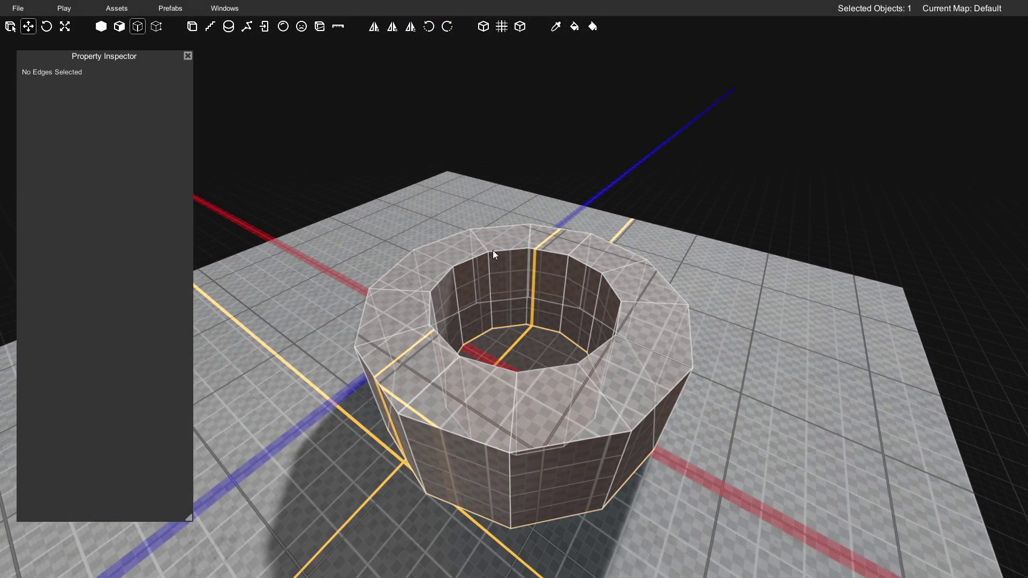
Deselect the ring brush, then select the floor brush and hide it
{"action": "key", "text": "w"}
{"action": "right_click_drag", "start_coordinate": [575, 319], "coordinate": [606, 375]}
{"action": "key", "text": "s"}
{"action": "key", "text": "s"}
{"action": "right_click_drag", "start_coordinate": [526, 307], "coordinate": [531, 245]}
{"action": "key", "text": "w"}
{"action": "key", "text": "s"}
{"action": "mouse_move", "coordinate": [650, 306]}
{"action": "right_mouse_down"}
{"action": "mouse_move", "coordinate": [597, 306]}
{"action": "mouse_move", "coordinate": [596, 268]}
{"action": "mouse_move", "coordinate": [446, 322]}
{"action": "mouse_move", "coordinate": [470, 329]}
{"action": "mouse_move", "coordinate": [478, 313]}
{"action": "mouse_move", "coordinate": [553, 328]}
{"action": "mouse_move", "coordinate": [475, 323]}
{"action": "mouse_move", "coordinate": [477, 312]}
{"action": "mouse_move", "coordinate": [504, 314]}
{"action": "right_mouse_up"}
{"action": "key", "text": "Escape"}
{"action": "left_click", "coordinate": [641, 310]}
{"action": "key", "text": "Delete"}
Select the bottom face inside the ring brush's inner hole in face mode and delete it
{"action": "key", "text": "w"}
{"action": "key", "text": "d"}
{"action": "key", "text": "s"}
{"action": "key", "text": "w"}
{"action": "key", "text": "s"}
{"action": "key", "text": "w"}
{"action": "left_click", "coordinate": [505, 312]}
{"action": "key", "text": "2"}
{"action": "left_click", "coordinate": [436, 305]}
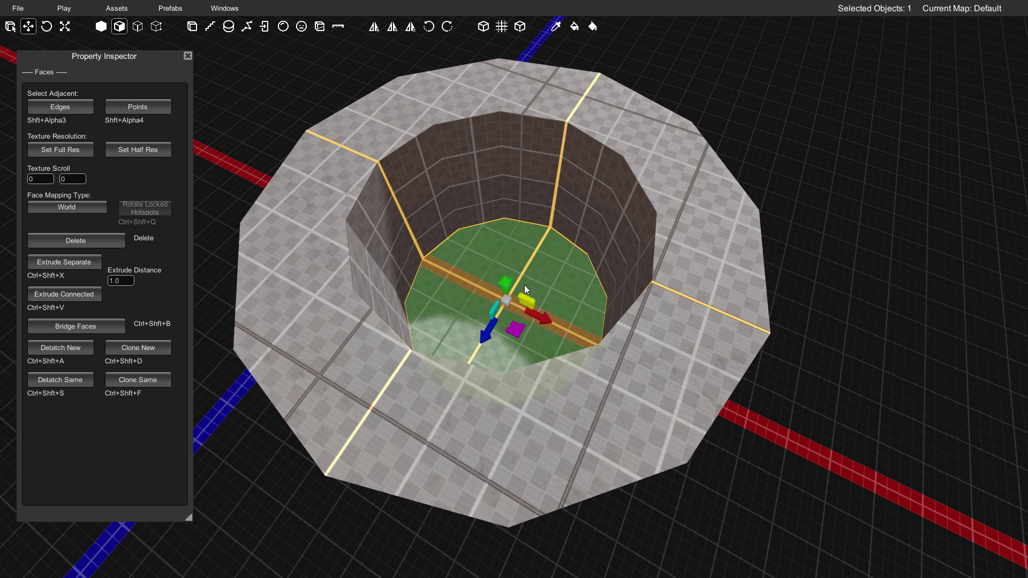
{"action": "right_click_drag", "start_coordinate": [472, 317], "coordinate": [472, 279]}
{"action": "key", "text": "s"}
{"action": "key", "text": "Delete"}
Return to brush mode and unhide the floor brush beneath the ring
{"action": "key", "text": "1"}
{"action": "key", "text": "Escape"}
{"action": "key", "text": "alt+h"}
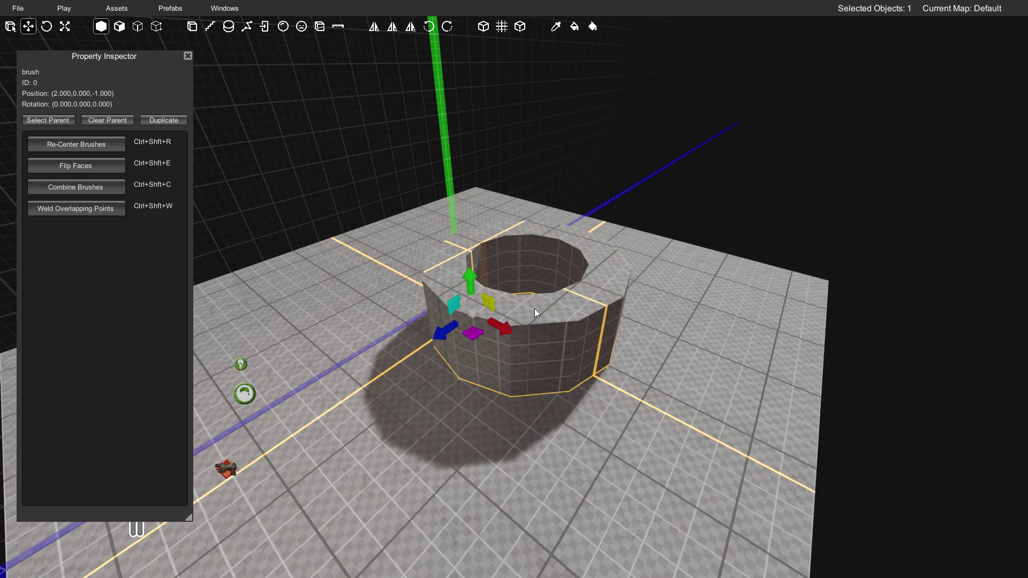
{"action": "right_click_drag", "start_coordinate": [535, 308], "coordinate": [529, 297]}
{"action": "scroll", "coordinate": [531, 303], "scroll_direction": "down", "scroll_amount": 5}
{"action": "scroll", "coordinate": [520, 312], "scroll_direction": "up", "scroll_amount": 6}
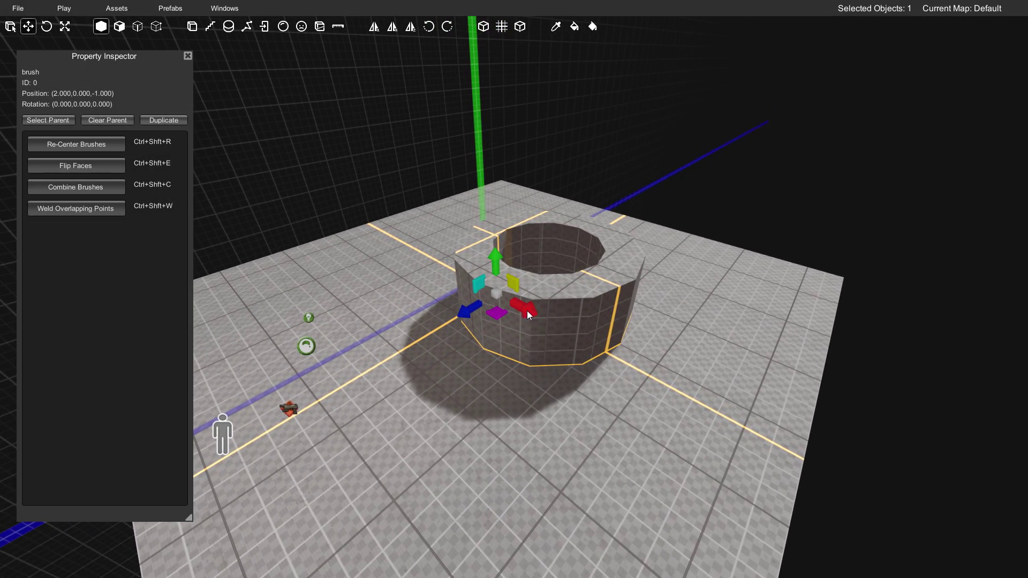
Deselect the floor brush, then select the ring brush and delete it
{"action": "key", "text": "Escape"}
{"action": "left_click", "coordinate": [574, 303]}
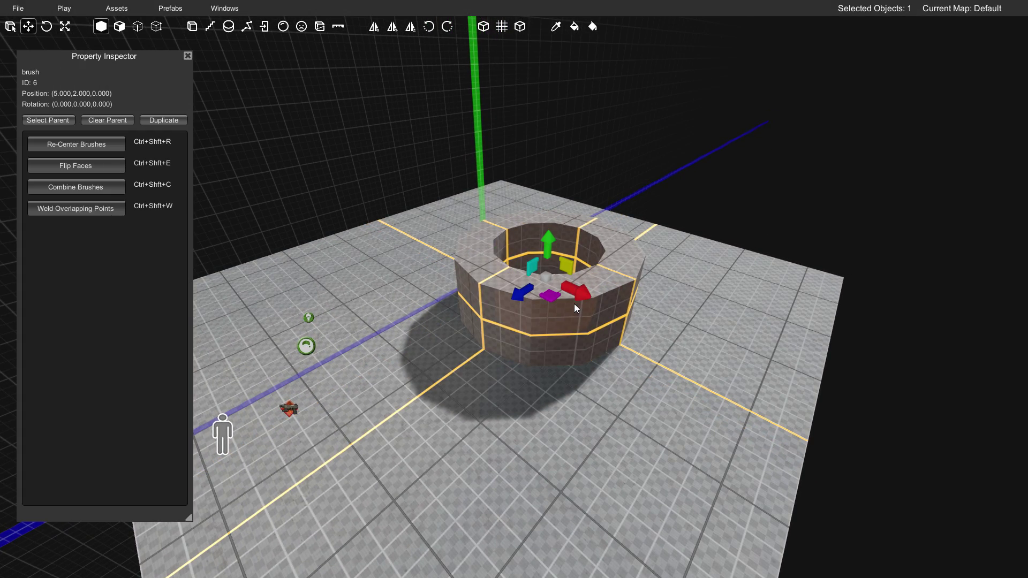
{"action": "key", "text": "Delete"}
Draw a cylinder on the floor with a 7 by 7 base and a height of 8
{"action": "scroll", "coordinate": [547, 310], "scroll_direction": "up", "scroll_amount": 4}
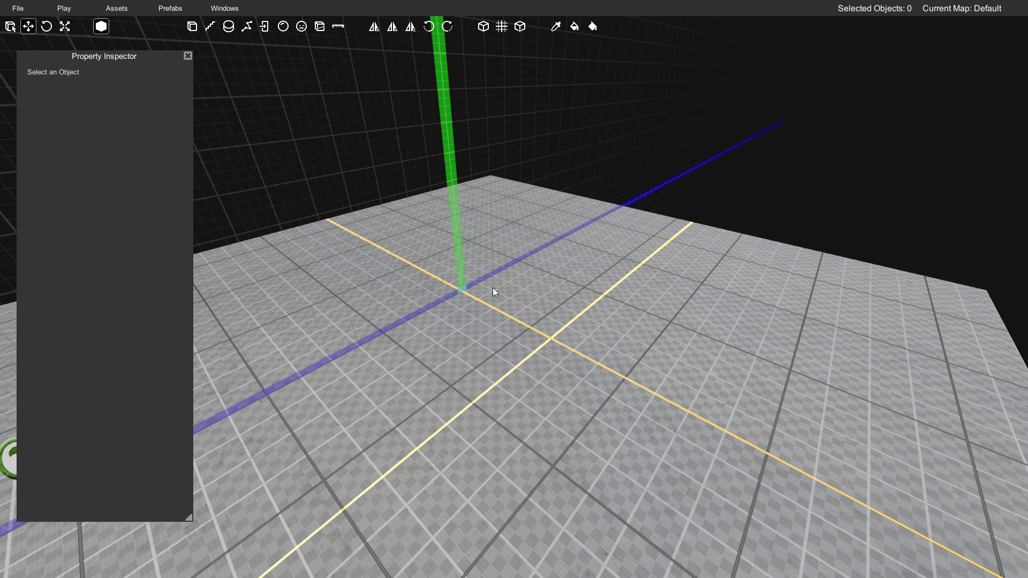
{"action": "right_click_drag", "start_coordinate": [491, 287], "coordinate": [454, 265]}
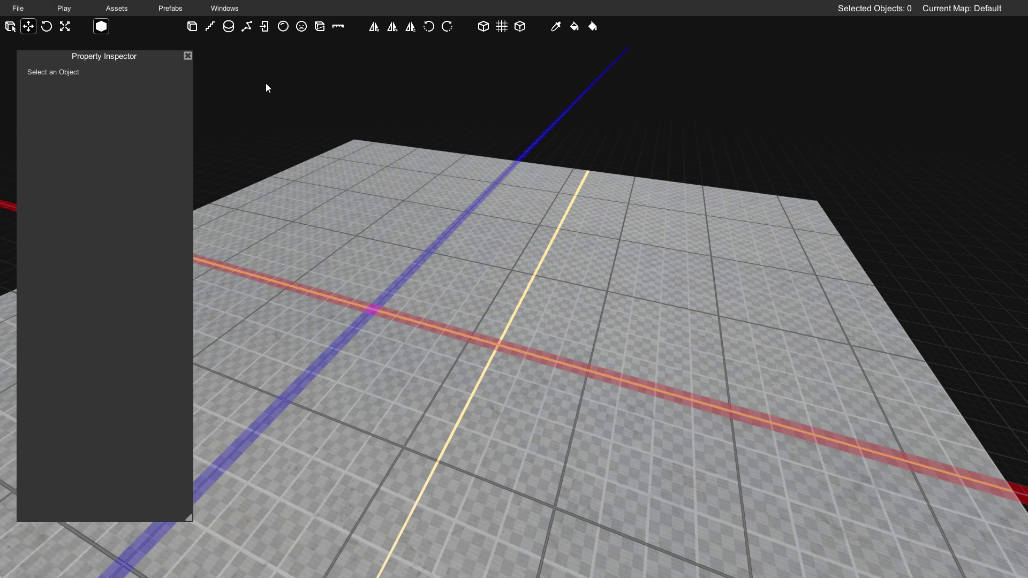
{"action": "left_click", "coordinate": [228, 27]}
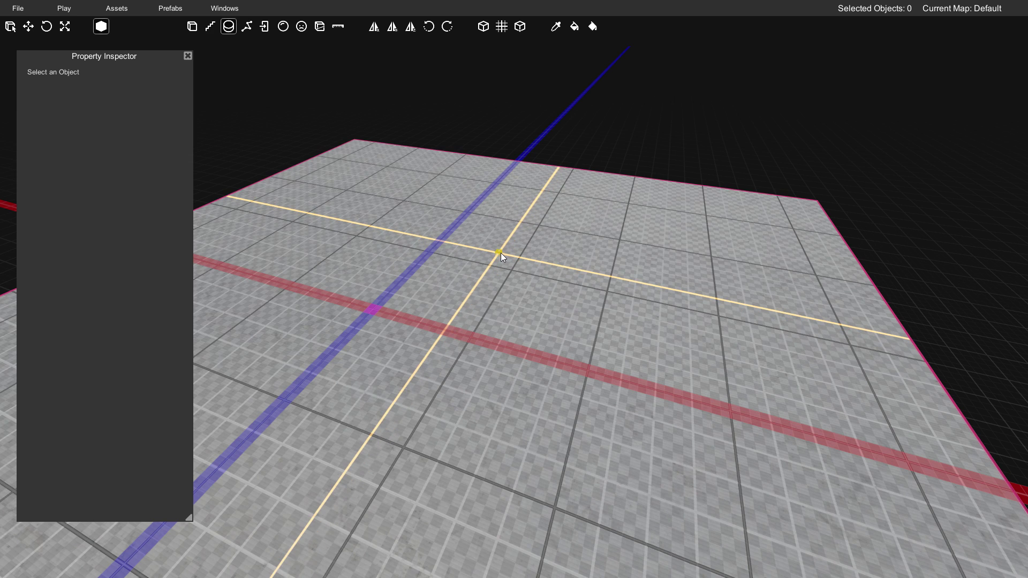
{"action": "mouse_move", "coordinate": [500, 253]}
{"action": "left_mouse_down"}
{"action": "mouse_move", "coordinate": [547, 287]}
{"action": "mouse_move", "coordinate": [614, 410]}
{"action": "mouse_move", "coordinate": [665, 461]}
{"action": "mouse_move", "coordinate": [652, 457]}
{"action": "left_mouse_up"}
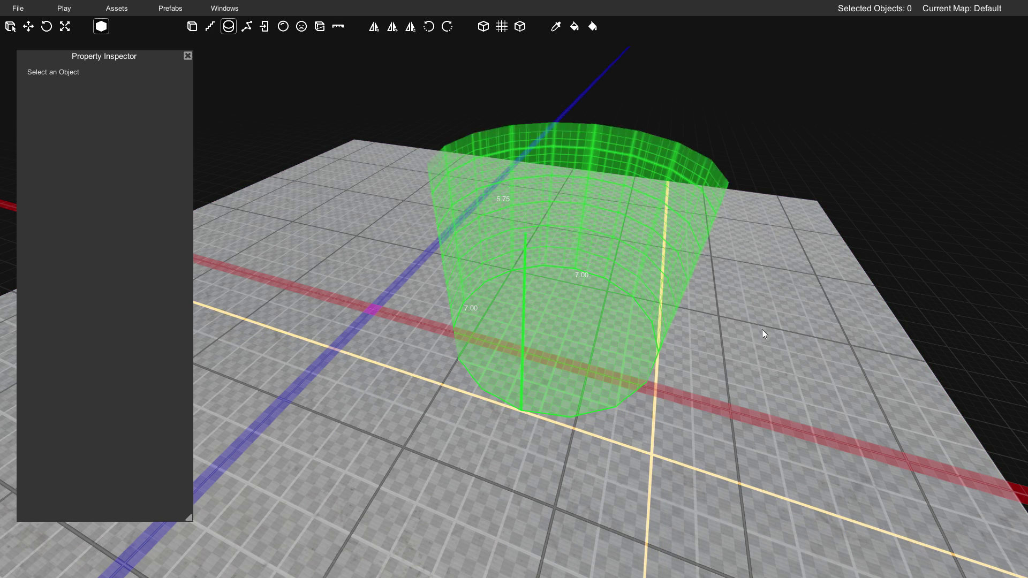
{"action": "left_click", "coordinate": [900, 162]}
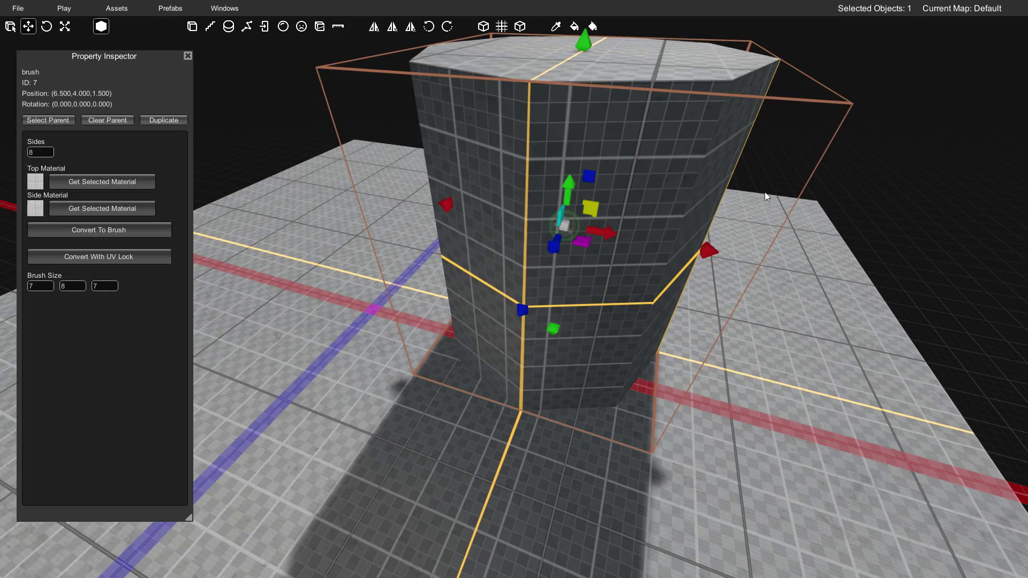
{"action": "scroll", "coordinate": [764, 192], "scroll_direction": "down", "scroll_amount": 5}
{"action": "mouse_move", "coordinate": [753, 133]}
{"action": "right_mouse_down"}
{"action": "mouse_move", "coordinate": [751, 118]}
{"action": "mouse_move", "coordinate": [759, 207]}
{"action": "mouse_move", "coordinate": [721, 209]}
{"action": "right_mouse_up"}
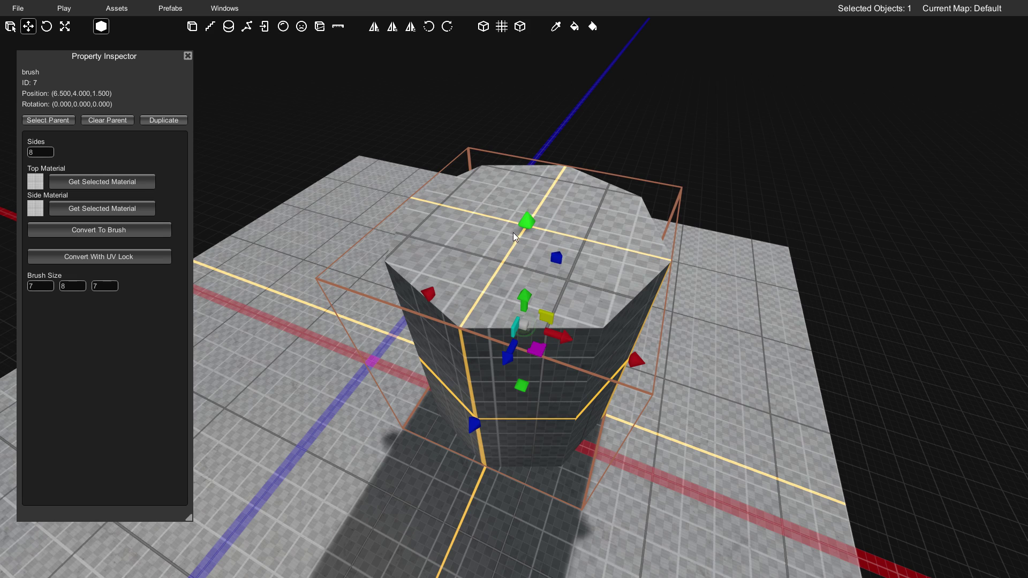
Set the cylinder's number of sides to 16 and convert it to an editable brush
{"action": "double_click", "coordinate": [45, 153]}
{"action": "type", "text": "16"}
{"action": "right_click_drag", "start_coordinate": [453, 235], "coordinate": [498, 259]}
{"action": "key", "text": "w"}
{"action": "key", "text": "s"}
{"action": "scroll", "coordinate": [497, 259], "scroll_direction": "up", "scroll_amount": 2}
{"action": "scroll", "coordinate": [499, 233], "scroll_direction": "down", "scroll_amount": 4}
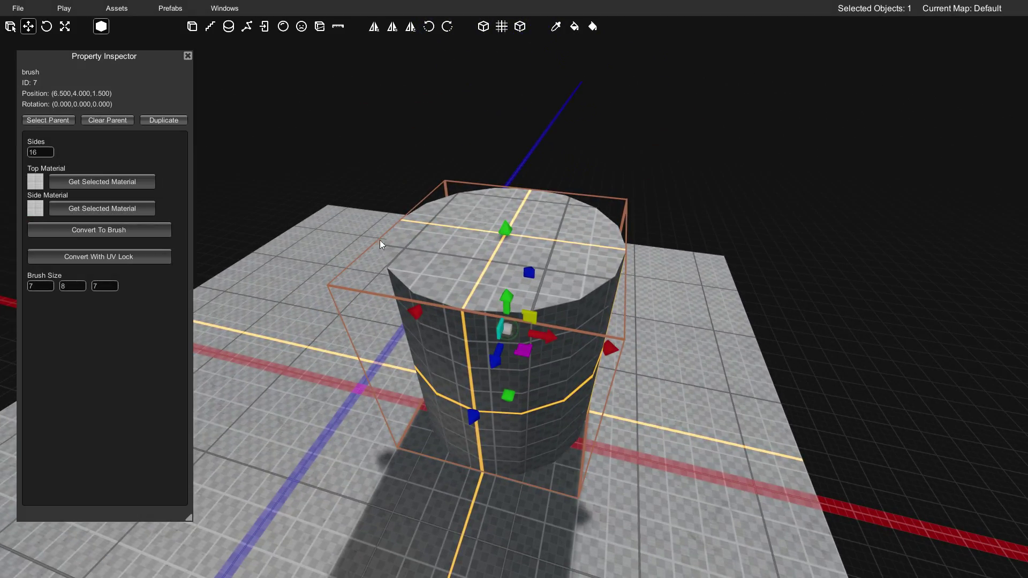
{"action": "left_click", "coordinate": [99, 230]}
{"action": "mouse_move", "coordinate": [226, 242]}
{"action": "right_mouse_down"}
{"action": "mouse_move", "coordinate": [413, 261]}
{"action": "mouse_move", "coordinate": [413, 281]}
{"action": "right_mouse_up"}
{"action": "scroll", "coordinate": [409, 284], "scroll_direction": "up", "scroll_amount": 3}
{"action": "scroll", "coordinate": [404, 268], "scroll_direction": "down", "scroll_amount": 2}
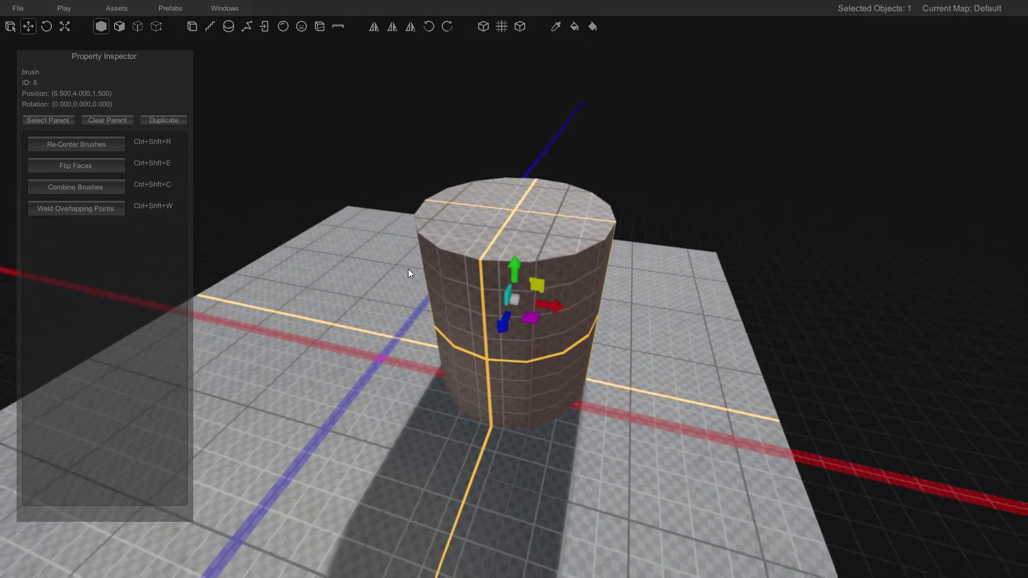
Flip the faces of the 16-sided cylinder brush so that they point inward
{"action": "scroll", "coordinate": [410, 273], "scroll_direction": "up", "scroll_amount": 2}
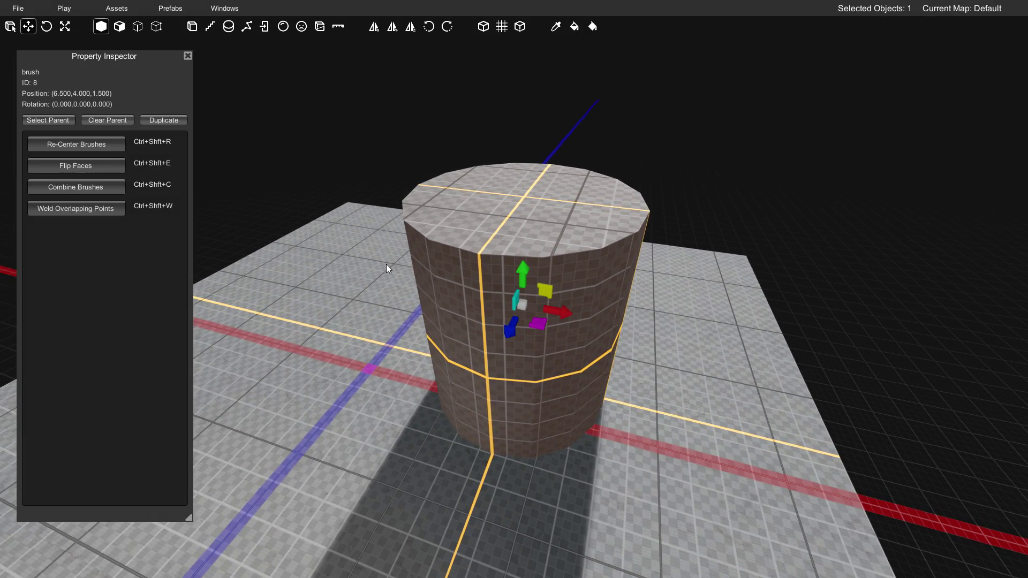
{"action": "left_click", "coordinate": [71, 170]}
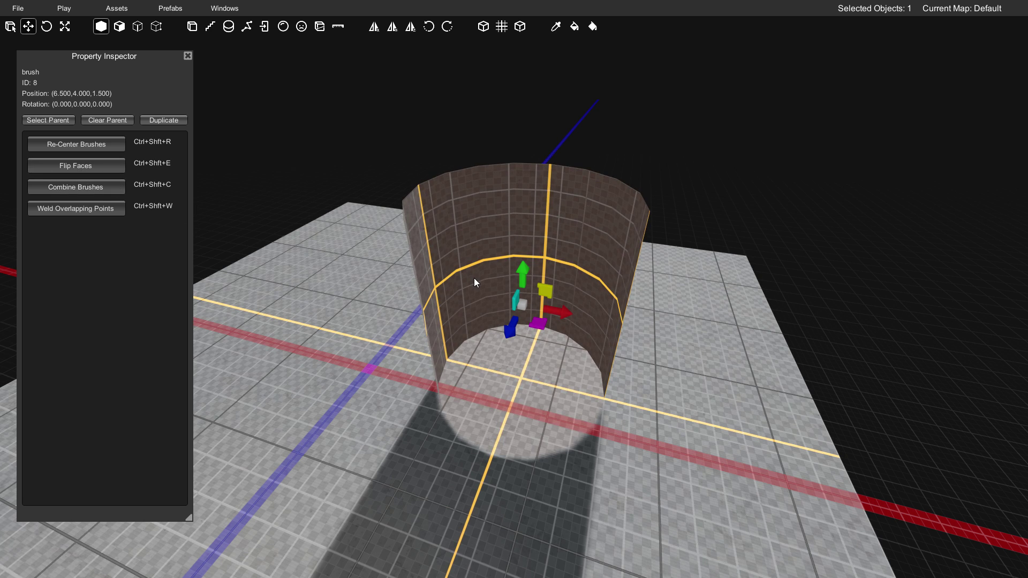
{"action": "right_click_drag", "start_coordinate": [474, 278], "coordinate": [524, 304]}
{"action": "key", "text": "w"}
{"action": "key", "text": "s"}
Deselect the cylinder, then select the floor brush beneath it and delete it
{"action": "key", "text": "Escape"}
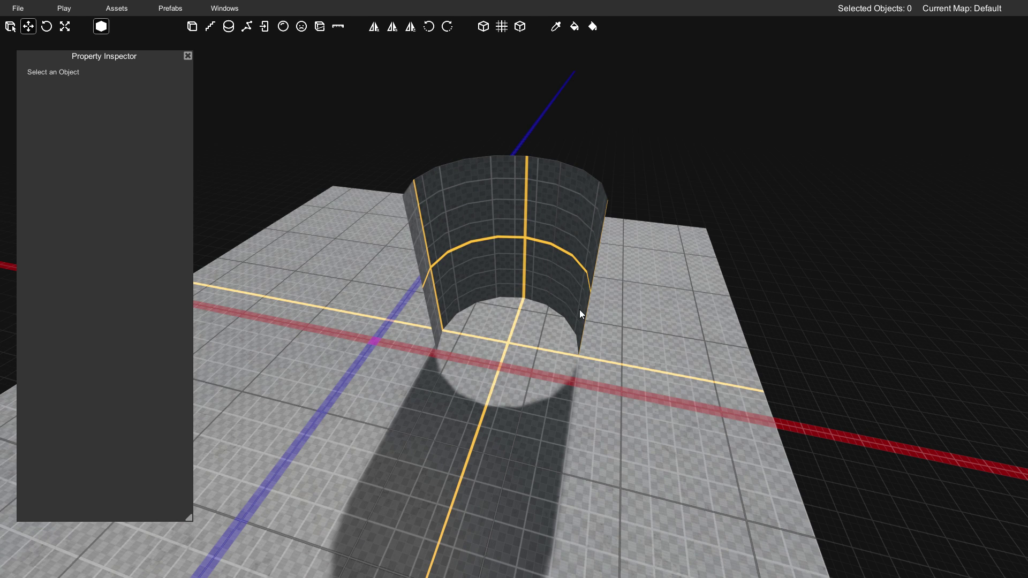
{"action": "left_click", "coordinate": [645, 322]}
{"action": "key", "text": "Delete"}
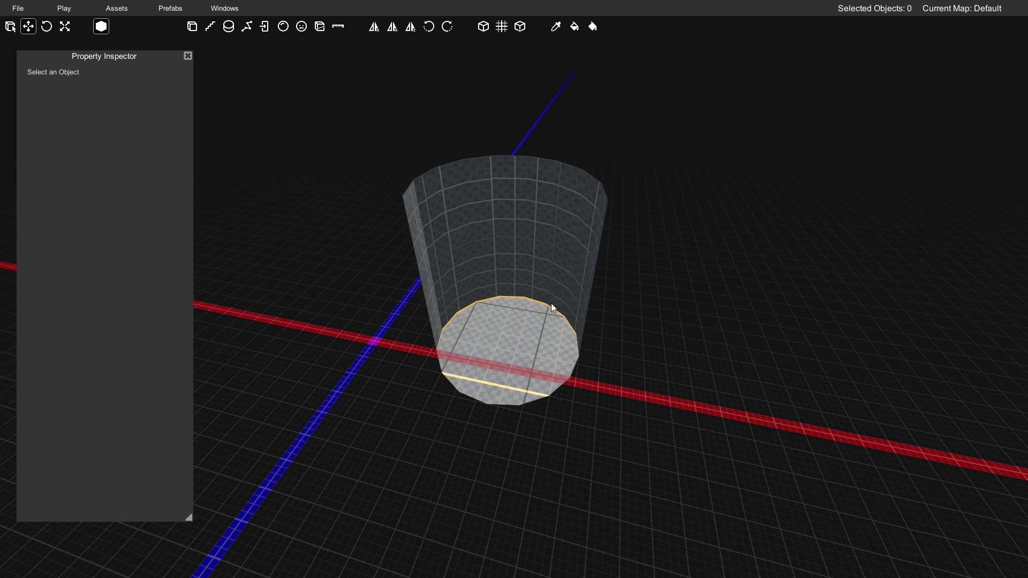
Select the cylinder brush and delete its bottom and top cap faces in face mode
{"action": "left_click", "coordinate": [507, 253]}
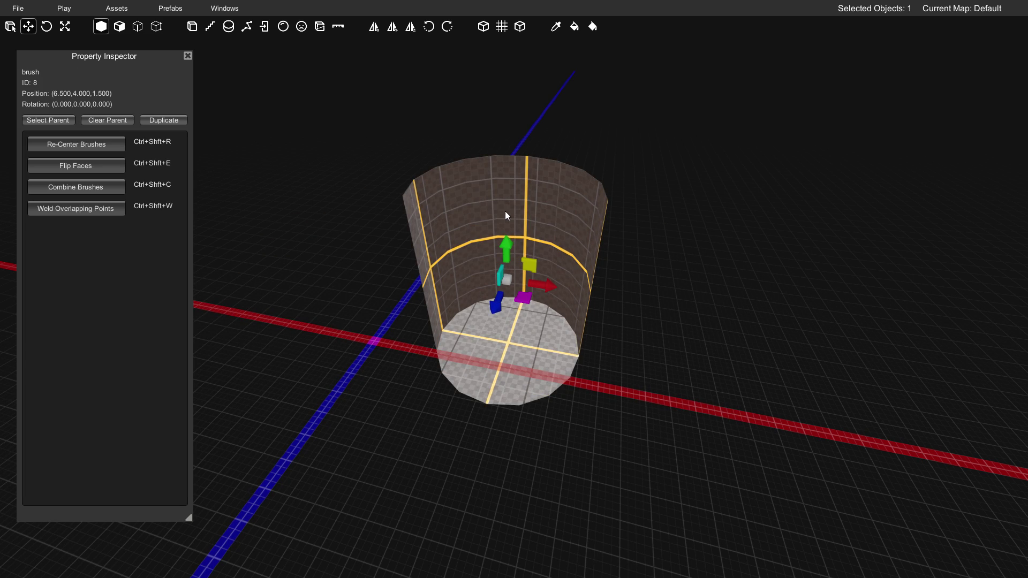
{"action": "mouse_move", "coordinate": [507, 213]}
{"action": "right_mouse_down"}
{"action": "mouse_move", "coordinate": [493, 201]}
{"action": "mouse_move", "coordinate": [514, 223]}
{"action": "right_mouse_up"}
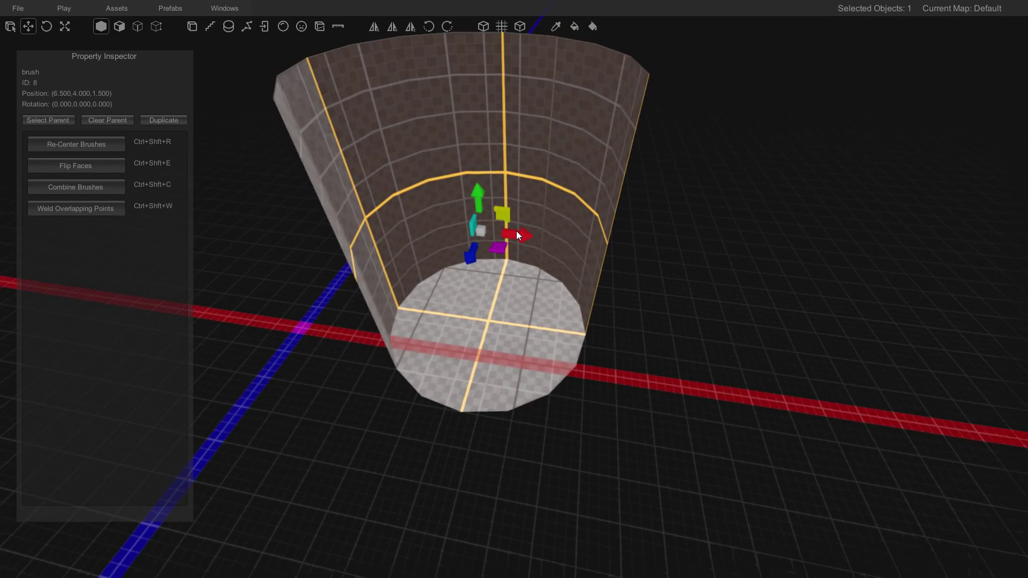
{"action": "key", "text": "s"}
{"action": "mouse_move", "coordinate": [516, 231]}
{"action": "right_mouse_down"}
{"action": "mouse_move", "coordinate": [513, 205]}
{"action": "mouse_move", "coordinate": [506, 212]}
{"action": "right_mouse_up"}
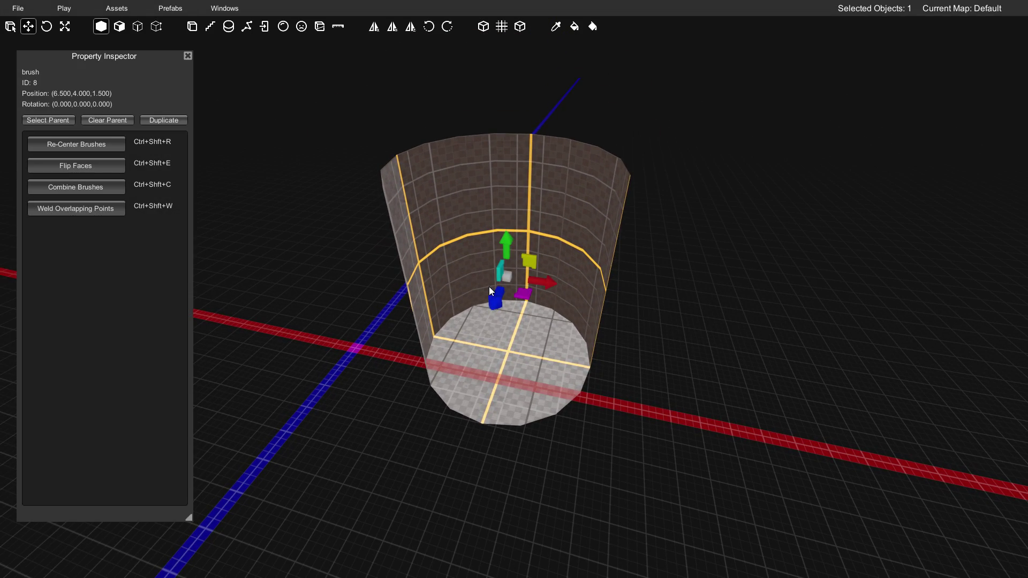
{"action": "key", "text": "w"}
{"action": "mouse_move", "coordinate": [541, 350]}
{"action": "right_mouse_down"}
{"action": "mouse_move", "coordinate": [529, 367]}
{"action": "mouse_move", "coordinate": [541, 349]}
{"action": "right_mouse_up"}
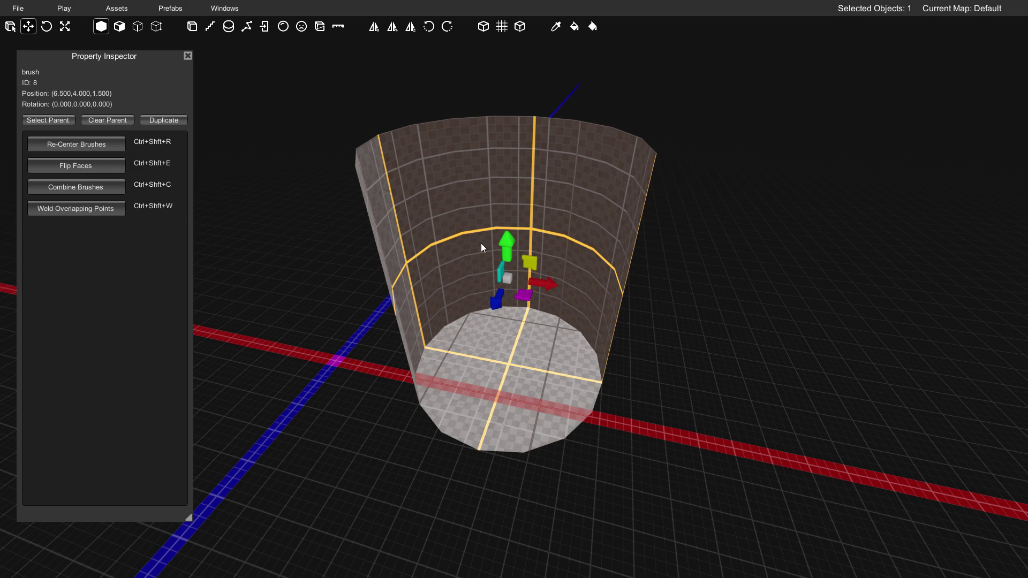
{"action": "key", "text": "2"}
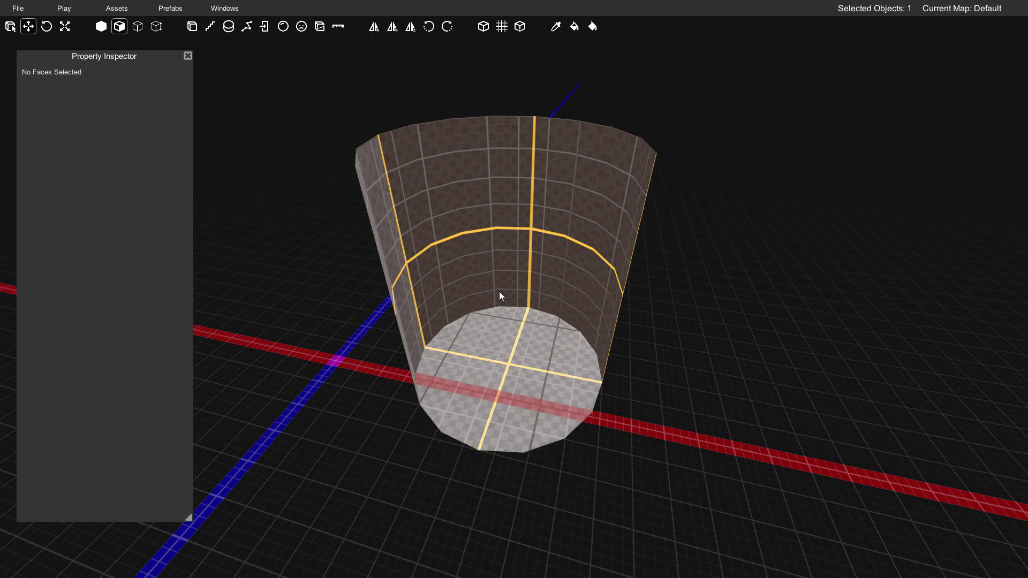
{"action": "key", "text": "w"}
{"action": "right_click_drag", "start_coordinate": [499, 295], "coordinate": [493, 337]}
{"action": "left_click", "coordinate": [515, 311]}
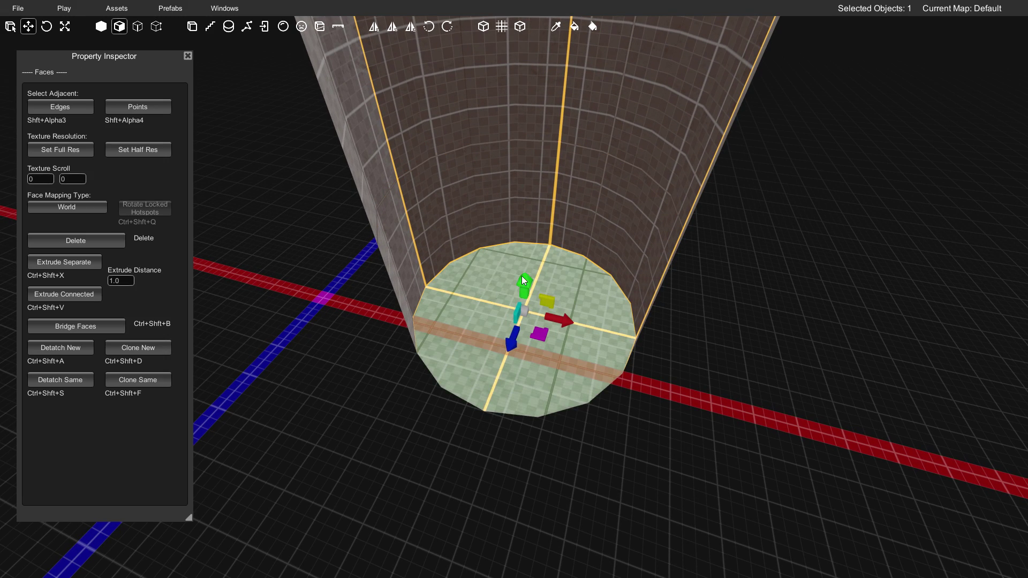
{"action": "scroll", "coordinate": [506, 296], "scroll_direction": "up", "scroll_amount": 5}
{"action": "scroll", "coordinate": [562, 123], "scroll_direction": "down", "scroll_amount": 5}
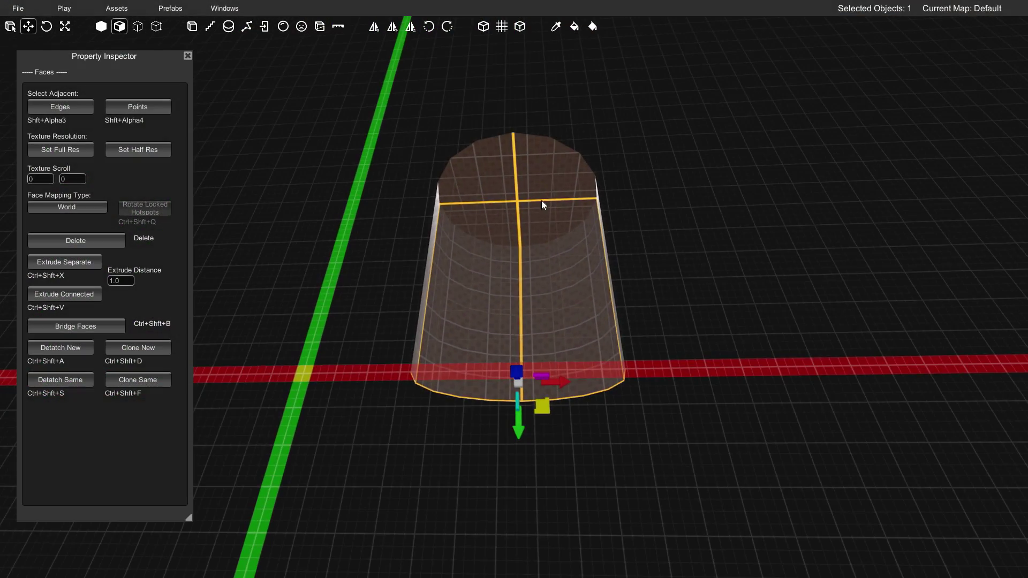
{"action": "left_click", "coordinate": [522, 182]}
{"action": "scroll", "coordinate": [525, 186], "scroll_direction": "up", "scroll_amount": 5}
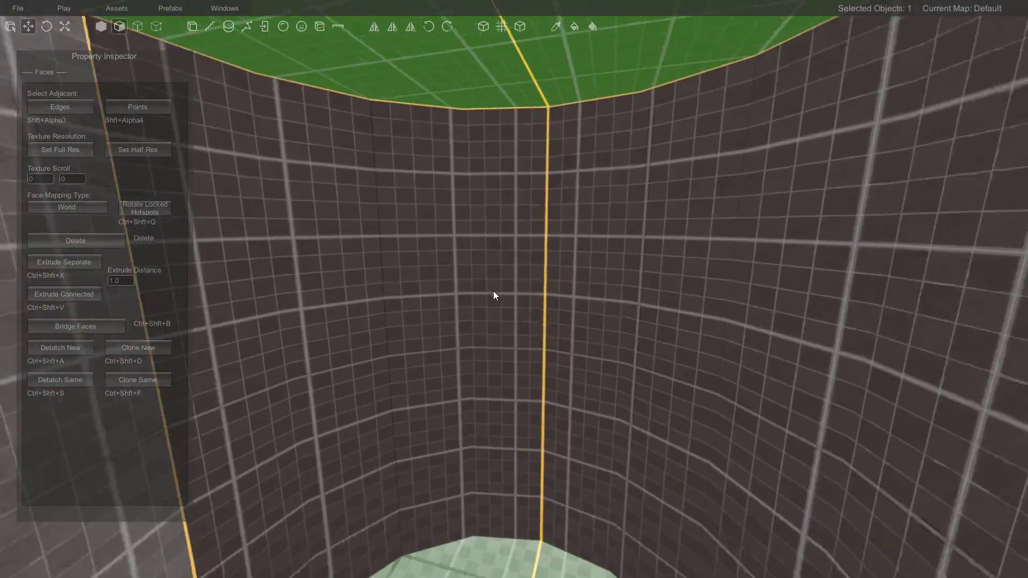
{"action": "key", "text": "Escape"}
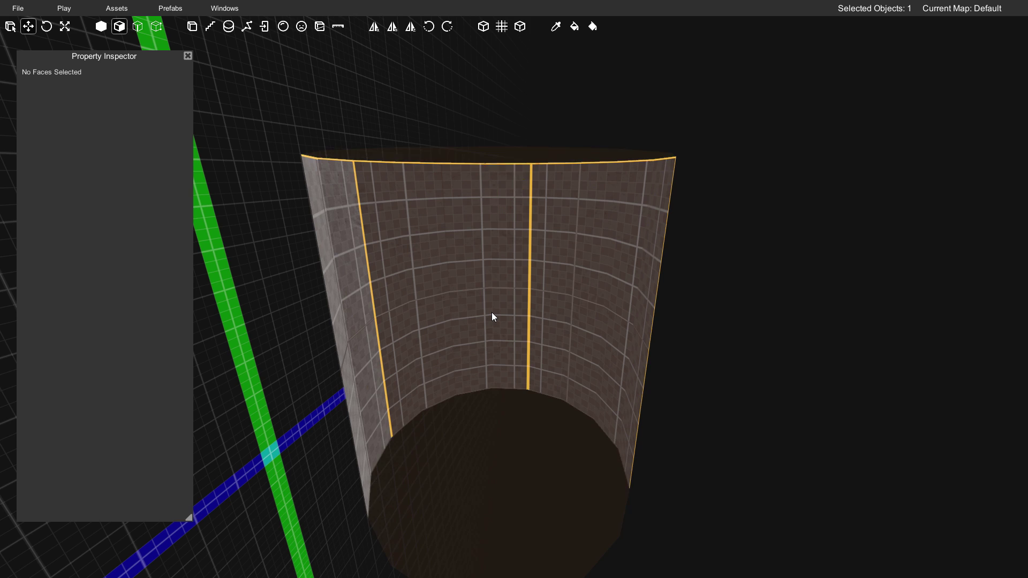
Examine the cylinder's open top and bottom ends from several angles
{"action": "scroll", "coordinate": [522, 311], "scroll_direction": "down", "scroll_amount": 2}
{"action": "scroll", "coordinate": [521, 301], "scroll_direction": "down", "scroll_amount": 3}
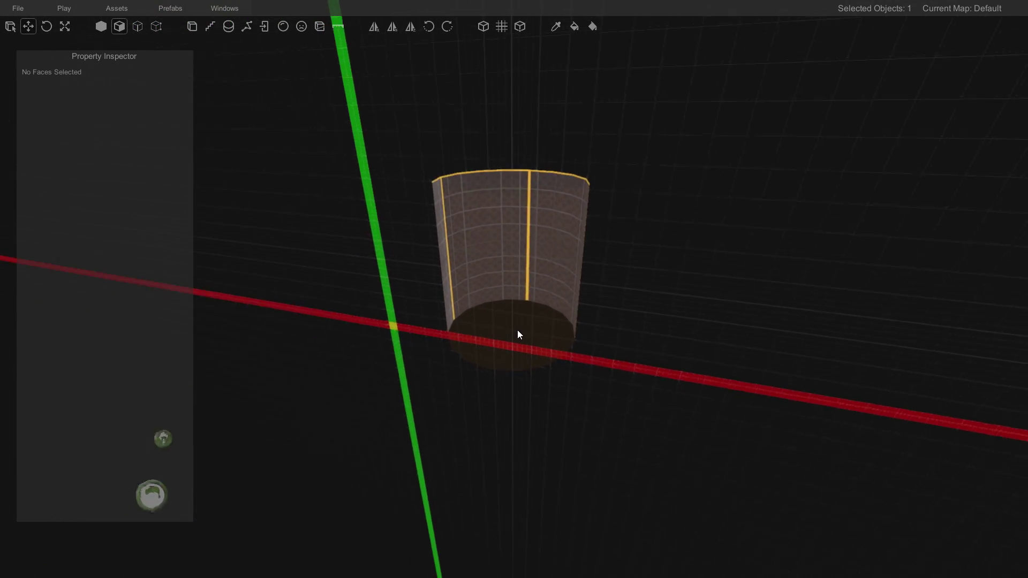
{"action": "scroll", "coordinate": [518, 324], "scroll_direction": "up", "scroll_amount": 5}
{"action": "scroll", "coordinate": [515, 332], "scroll_direction": "down", "scroll_amount": 3}
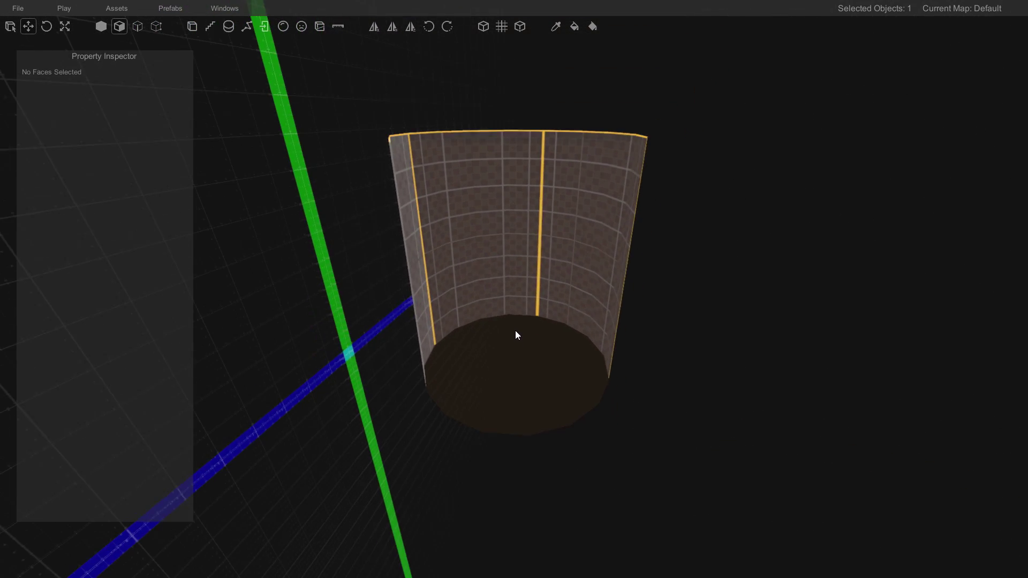
{"action": "scroll", "coordinate": [530, 338], "scroll_direction": "up", "scroll_amount": 3}
{"action": "scroll", "coordinate": [523, 348], "scroll_direction": "up", "scroll_amount": 3}
{"action": "middle_click_drag", "start_coordinate": [520, 342], "coordinate": [556, 182]}
{"action": "scroll", "coordinate": [551, 214], "scroll_direction": "down", "scroll_amount": 2}
{"action": "middle_click_drag", "start_coordinate": [542, 269], "coordinate": [517, 280]}
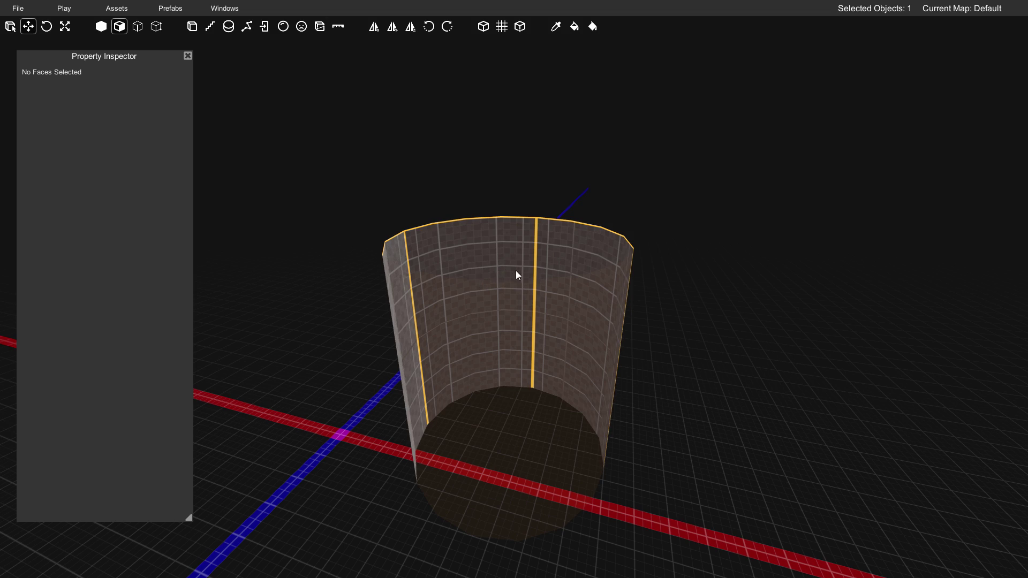
Select all edges of the cylinder's top rim in edge mode
{"action": "key", "text": "3"}
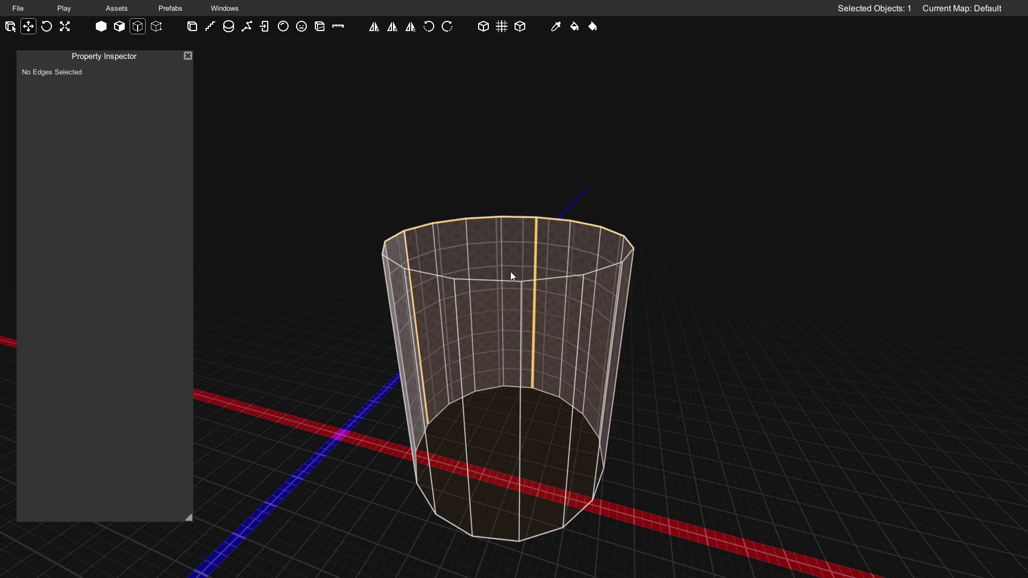
{"action": "right_click_drag", "start_coordinate": [482, 283], "coordinate": [506, 236]}
{"action": "middle_click_drag", "start_coordinate": [508, 240], "coordinate": [516, 246]}
{"action": "left_click_drag", "start_coordinate": [387, 214], "coordinate": [671, 258]}
{"action": "right_click_drag", "start_coordinate": [671, 258], "coordinate": [592, 290]}
Extrude the top rim edges and scale them outward along both horizontal axes to form a flat ring
{"action": "mouse_move", "coordinate": [520, 282]}
{"action": "right_mouse_down"}
{"action": "mouse_move", "coordinate": [511, 259]}
{"action": "mouse_move", "coordinate": [511, 297]}
{"action": "right_mouse_up"}
{"action": "key", "text": "r"}
{"action": "middle_click_drag", "start_coordinate": [510, 297], "coordinate": [500, 289]}
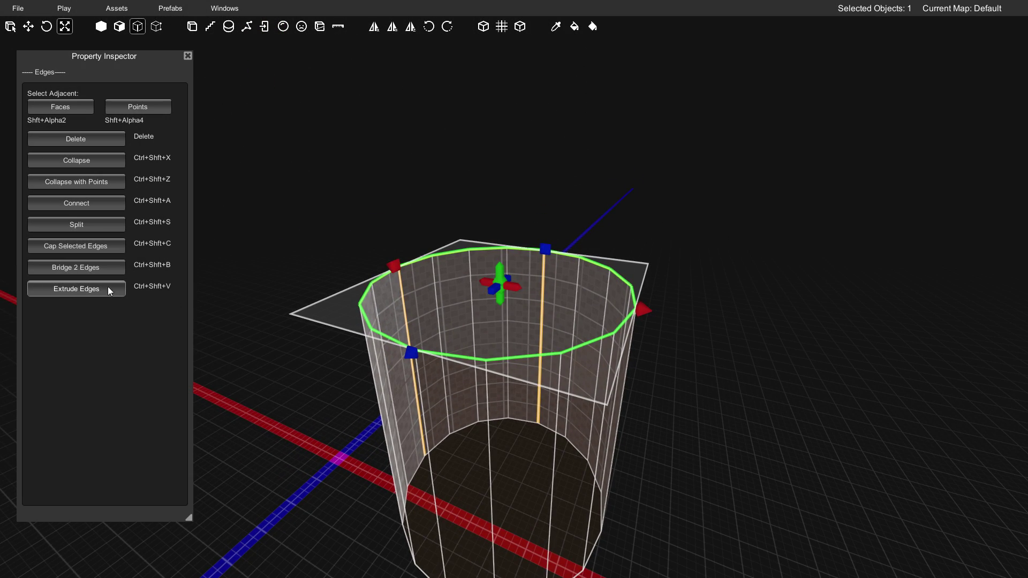
{"action": "left_click", "coordinate": [74, 290]}
{"action": "middle_click_drag", "start_coordinate": [441, 286], "coordinate": [486, 317]}
{"action": "scroll", "coordinate": [486, 320], "scroll_direction": "up", "scroll_amount": 3}
{"action": "scroll", "coordinate": [486, 320], "scroll_direction": "down", "scroll_amount": 3}
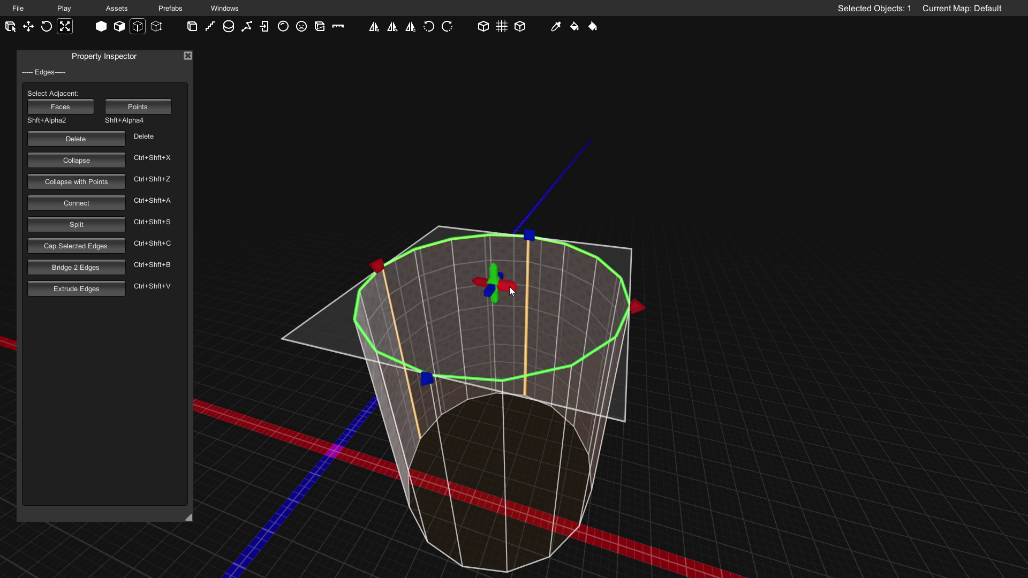
{"action": "left_click_drag", "start_coordinate": [510, 287], "coordinate": [534, 291], "text": "shift"}
{"action": "middle_click_drag", "start_coordinate": [534, 291], "coordinate": [481, 294]}
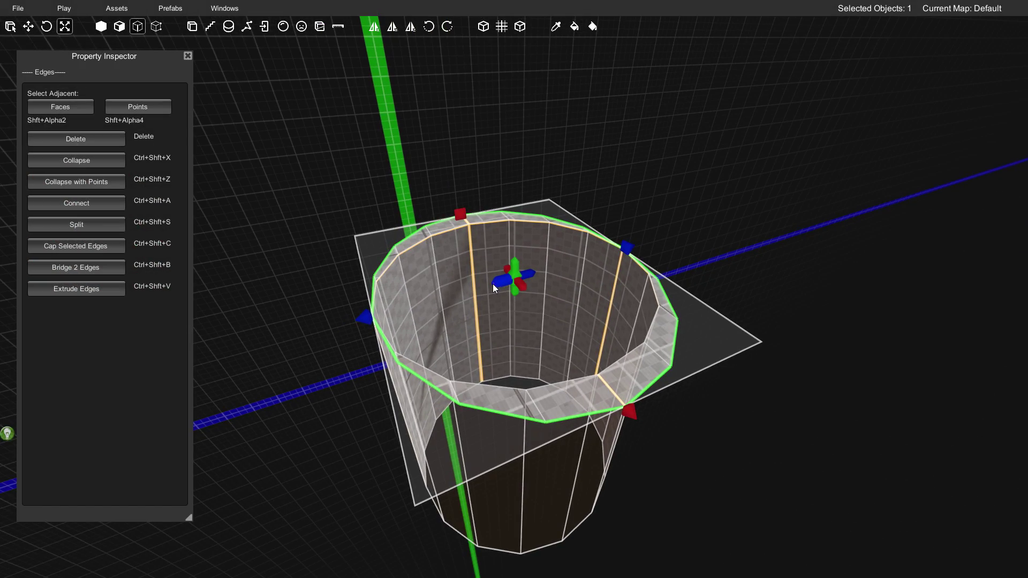
{"action": "left_click_drag", "start_coordinate": [499, 284], "coordinate": [469, 285]}
Extrude the flat ring's outer edges and move them downward to start an outer wall around the cylinder
{"action": "key", "text": "w"}
{"action": "right_click_drag", "start_coordinate": [440, 306], "coordinate": [507, 284]}
{"action": "key", "text": "s"}
{"action": "key", "text": "w"}
{"action": "key", "text": "w"}
{"action": "key", "text": "s"}
{"action": "key", "text": "w"}
{"action": "key", "text": "s"}
{"action": "key", "text": "w"}
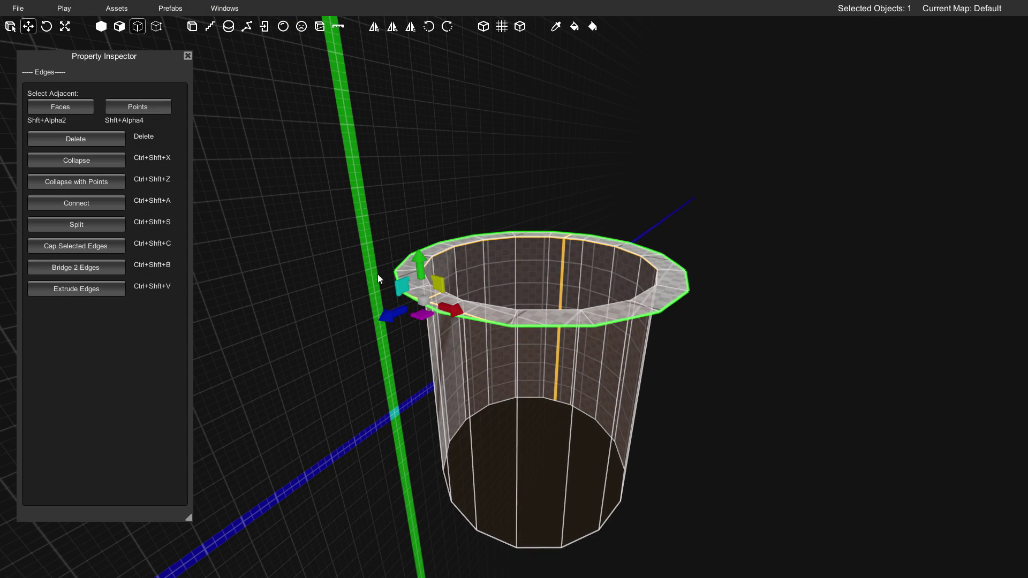
{"action": "right_click_drag", "start_coordinate": [385, 272], "coordinate": [383, 232]}
{"action": "key", "text": "w"}
{"action": "scroll", "coordinate": [386, 238], "scroll_direction": "down", "scroll_amount": 5}
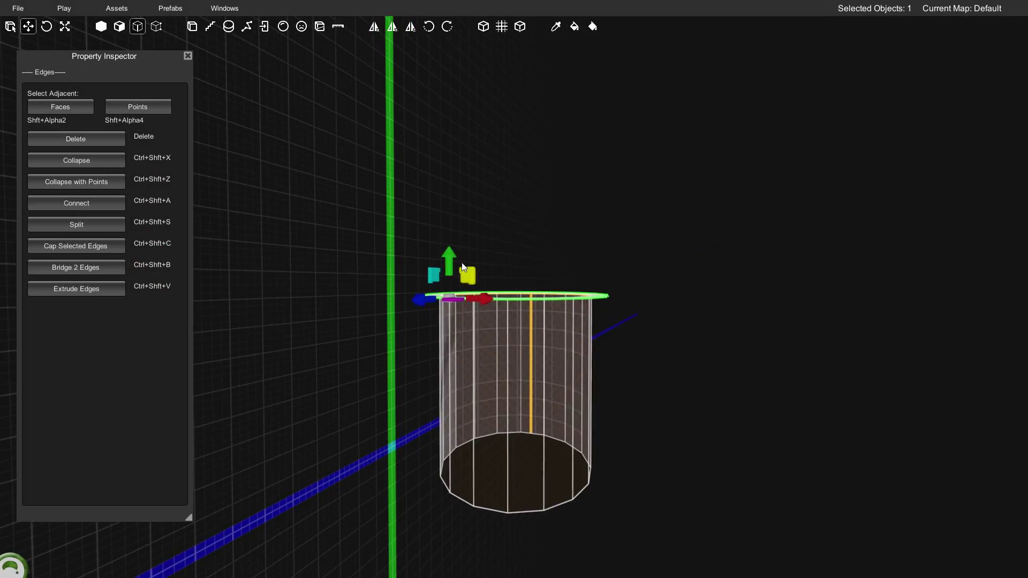
{"action": "left_click_drag", "start_coordinate": [450, 271], "coordinate": [443, 348]}
{"action": "key", "text": "w"}
{"action": "right_click_drag", "start_coordinate": [442, 348], "coordinate": [460, 320]}
{"action": "key", "text": "s"}
{"action": "middle_click_drag", "start_coordinate": [455, 297], "coordinate": [457, 405]}
{"action": "scroll", "coordinate": [450, 444], "scroll_direction": "up", "scroll_amount": 5}
Move the outer wall's lower edges further down until they are level with the inner wall's bottom rim
{"action": "key", "text": "w"}
{"action": "right_click_drag", "start_coordinate": [450, 445], "coordinate": [646, 363]}
{"action": "key", "text": "s"}
{"action": "key", "text": "w"}
{"action": "scroll", "coordinate": [646, 361], "scroll_direction": "down", "scroll_amount": 5}
{"action": "scroll", "coordinate": [377, 301], "scroll_direction": "up", "scroll_amount": 3}
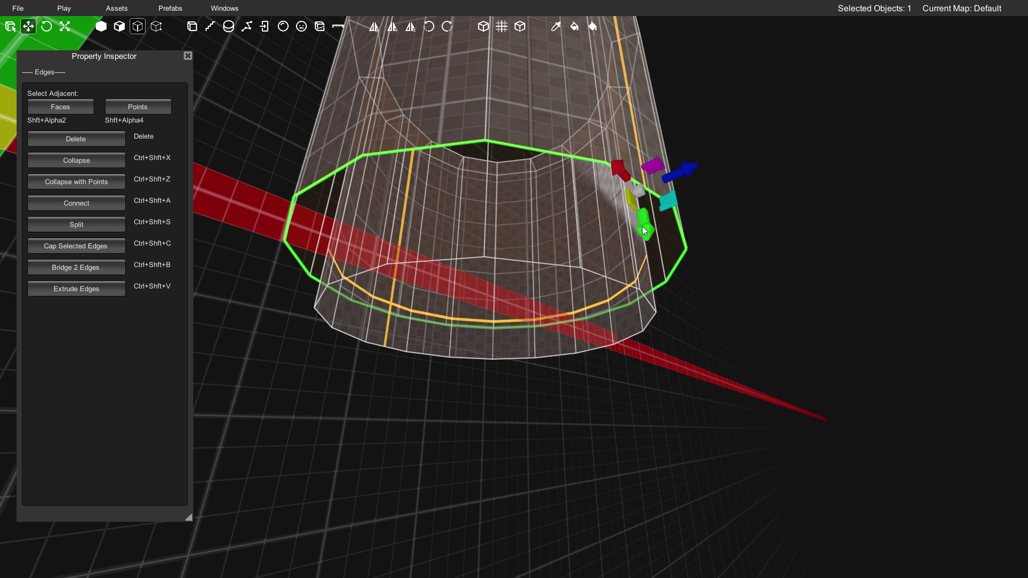
{"action": "left_click_drag", "start_coordinate": [643, 232], "coordinate": [644, 309]}
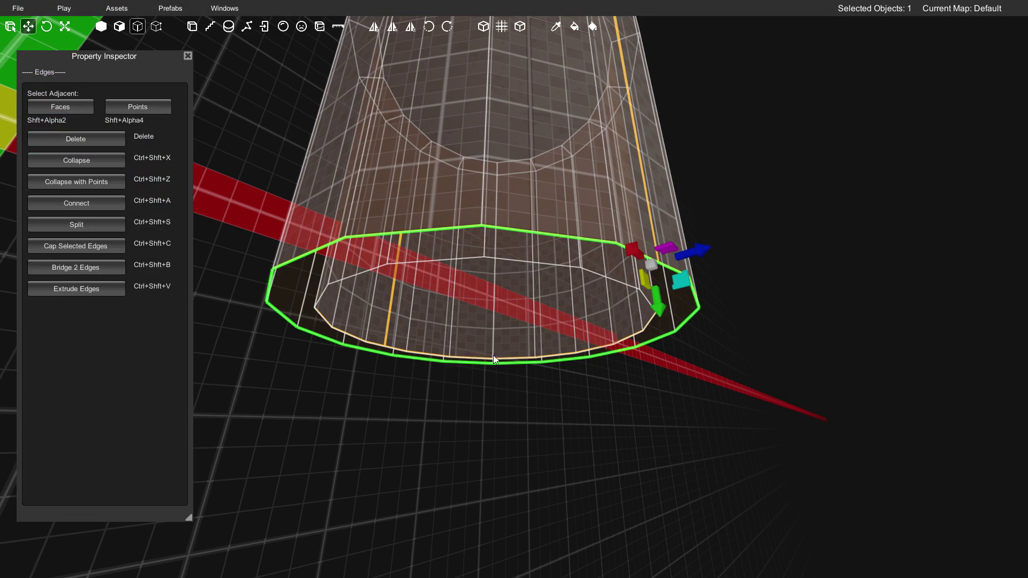
Deselect the edges and examine the open gap between the inner and outer walls from below
{"action": "right_click_drag", "start_coordinate": [554, 338], "coordinate": [662, 274]}
{"action": "key", "text": "w"}
{"action": "key", "text": "s"}
{"action": "key", "text": "w"}
{"action": "left_click", "coordinate": [587, 331]}
{"action": "right_click_drag", "start_coordinate": [557, 255], "coordinate": [507, 237]}
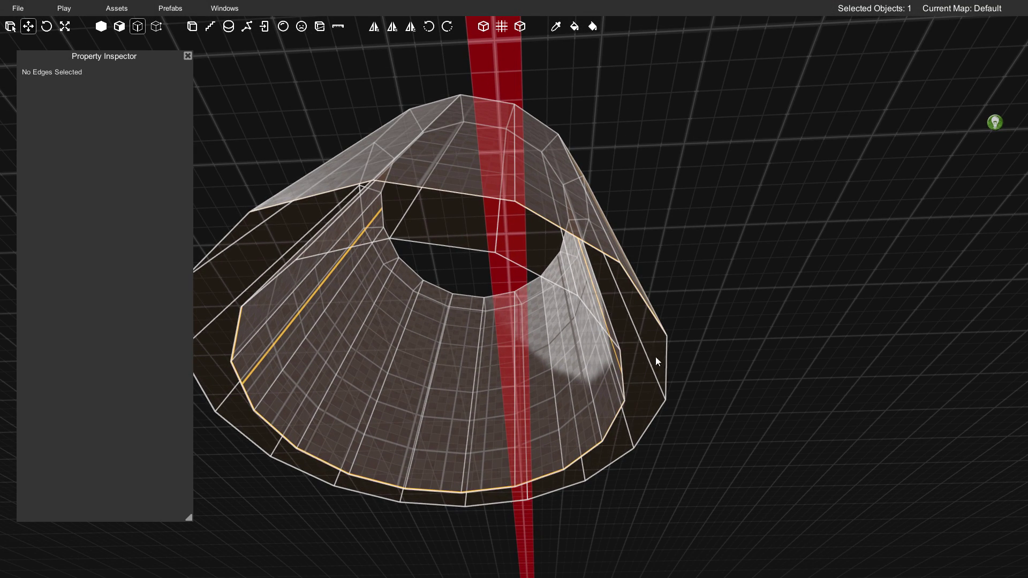
{"action": "right_click_drag", "start_coordinate": [659, 369], "coordinate": [471, 343]}
{"action": "right_click_drag", "start_coordinate": [474, 274], "coordinate": [442, 285]}
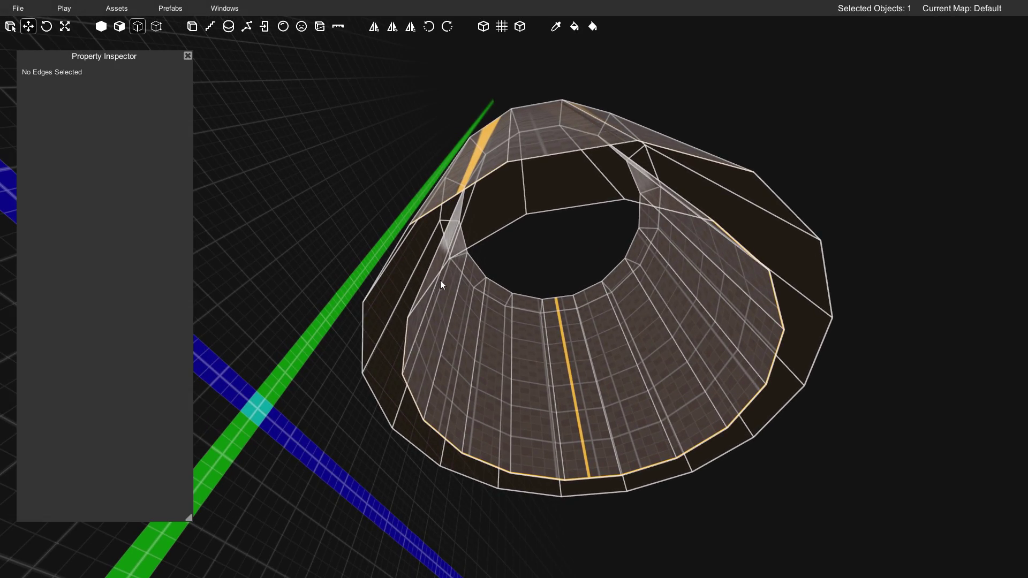
Bridge one bottom edge of the inner wall to its matching outer-wall edge across the gap
{"action": "left_click", "coordinate": [569, 207]}
{"action": "mouse_move", "coordinate": [570, 207]}
{"action": "right_mouse_down"}
{"action": "mouse_move", "coordinate": [502, 206]}
{"action": "mouse_move", "coordinate": [569, 220]}
{"action": "right_mouse_up"}
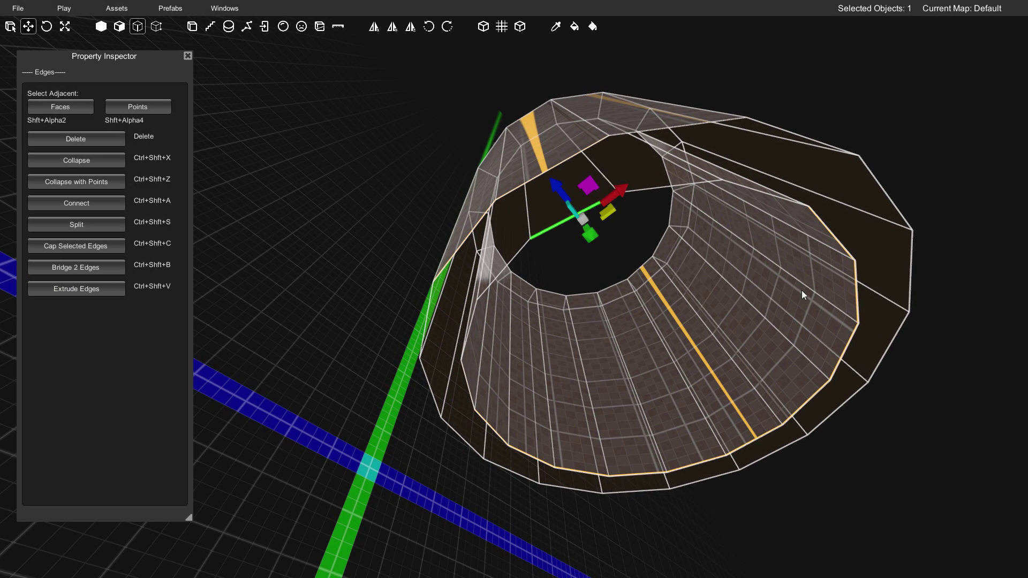
{"action": "left_click", "coordinate": [532, 179], "text": "shift"}
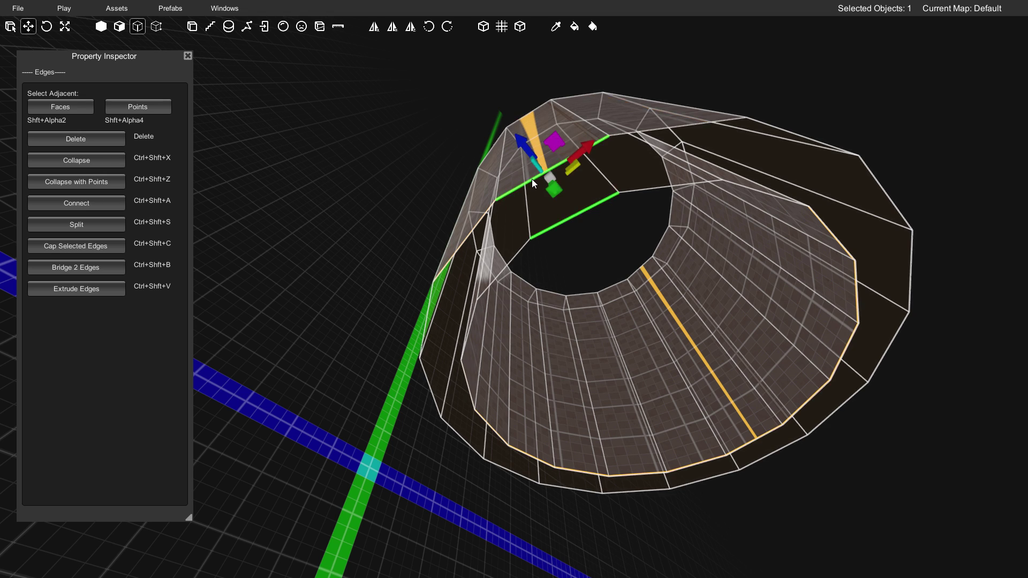
{"action": "right_click_drag", "start_coordinate": [499, 182], "coordinate": [250, 287]}
{"action": "right_click_drag", "start_coordinate": [498, 235], "coordinate": [451, 292]}
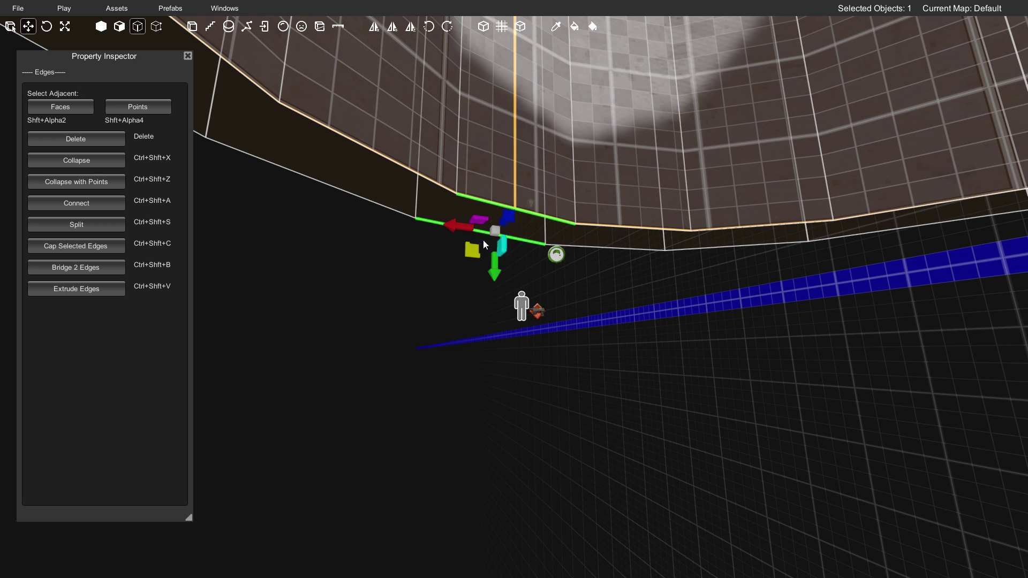
{"action": "mouse_move", "coordinate": [502, 249]}
{"action": "right_mouse_down"}
{"action": "mouse_move", "coordinate": [547, 246]}
{"action": "mouse_move", "coordinate": [535, 246]}
{"action": "right_mouse_up"}
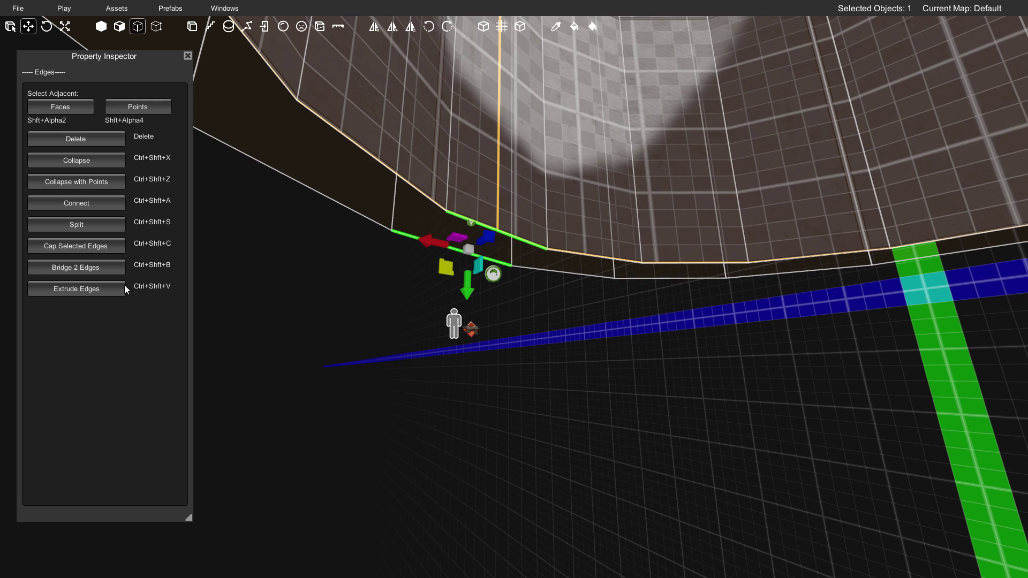
{"action": "left_click", "coordinate": [98, 269]}
{"action": "mouse_move", "coordinate": [503, 280]}
{"action": "right_mouse_down"}
{"action": "mouse_move", "coordinate": [483, 270]}
{"action": "mouse_move", "coordinate": [554, 264]}
{"action": "mouse_move", "coordinate": [522, 271]}
{"action": "mouse_move", "coordinate": [538, 245]}
{"action": "mouse_move", "coordinate": [543, 279]}
{"action": "mouse_move", "coordinate": [614, 313]}
{"action": "mouse_move", "coordinate": [682, 297]}
{"action": "mouse_move", "coordinate": [631, 298]}
{"action": "mouse_move", "coordinate": [593, 272]}
{"action": "mouse_move", "coordinate": [568, 275]}
{"action": "mouse_move", "coordinate": [589, 295]}
{"action": "mouse_move", "coordinate": [635, 291]}
{"action": "right_mouse_up"}
Select an open inner-rim edge at the bottom and cap the remaining gap between the inner and outer walls
{"action": "key", "text": "Escape"}
{"action": "left_click", "coordinate": [522, 269]}
{"action": "key", "text": "3"}
{"action": "left_click", "coordinate": [347, 173]}
{"action": "left_click", "coordinate": [555, 301]}
{"action": "left_click", "coordinate": [415, 234]}
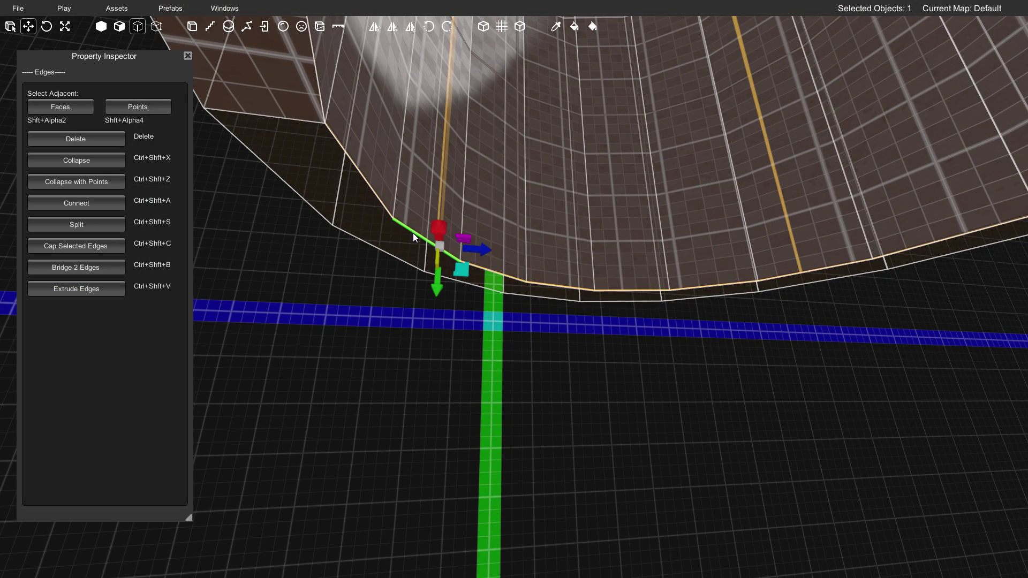
{"action": "left_click", "coordinate": [76, 246]}
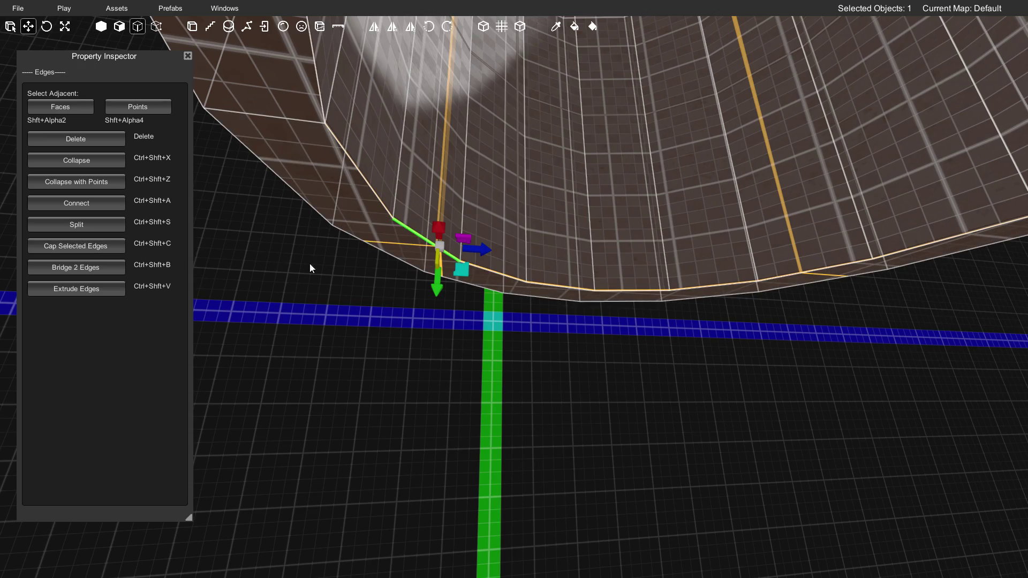
Select the whole tube brush and examine its walls and capped bottom ring from outside and below
{"action": "right_click_drag", "start_coordinate": [339, 266], "coordinate": [568, 185]}
{"action": "key", "text": "s"}
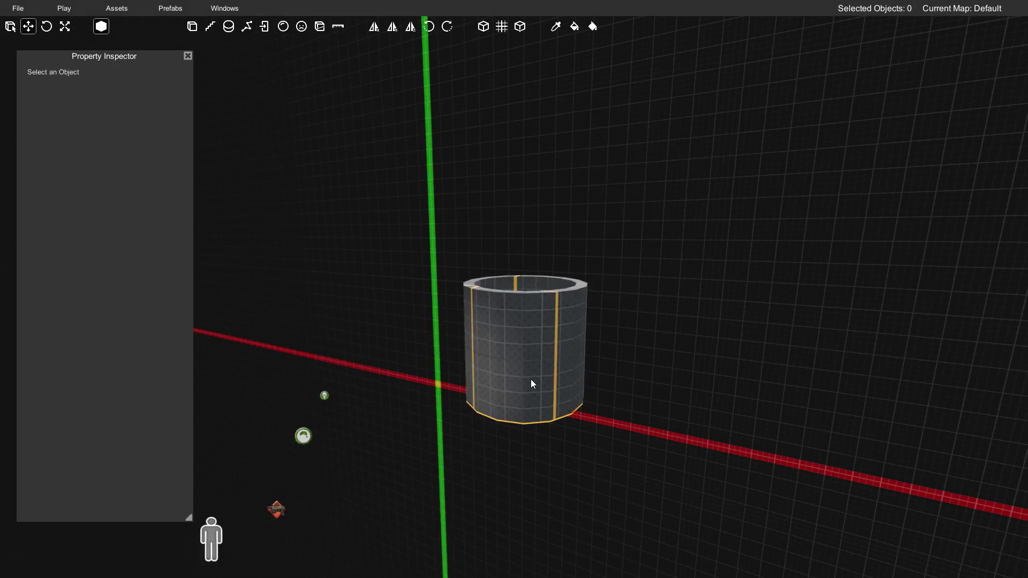
{"action": "left_click", "coordinate": [532, 383]}
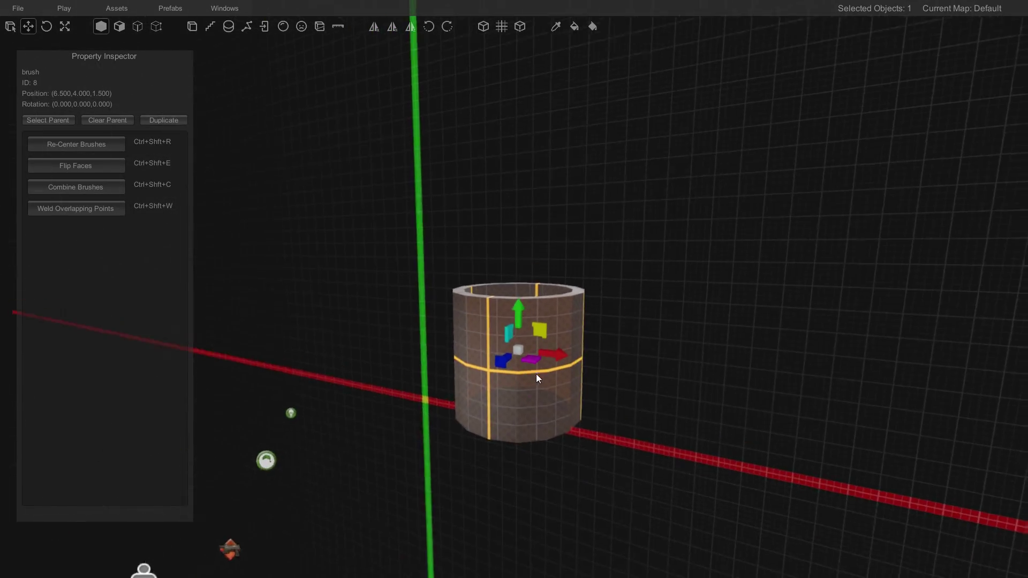
{"action": "mouse_move", "coordinate": [536, 373]}
{"action": "right_mouse_down"}
{"action": "mouse_move", "coordinate": [541, 380]}
{"action": "mouse_move", "coordinate": [529, 369]}
{"action": "mouse_move", "coordinate": [540, 351]}
{"action": "right_mouse_up"}
{"action": "key", "text": "w"}
{"action": "key", "text": "e"}
{"action": "left_click_drag", "start_coordinate": [527, 299], "coordinate": [541, 354]}
{"action": "mouse_move", "coordinate": [541, 355]}
{"action": "right_mouse_down"}
{"action": "mouse_move", "coordinate": [580, 376]}
{"action": "mouse_move", "coordinate": [490, 376]}
{"action": "mouse_move", "coordinate": [428, 358]}
{"action": "mouse_move", "coordinate": [462, 363]}
{"action": "mouse_move", "coordinate": [477, 341]}
{"action": "mouse_move", "coordinate": [557, 351]}
{"action": "mouse_move", "coordinate": [551, 328]}
{"action": "right_mouse_up"}
{"action": "key", "text": "s"}
{"action": "key", "text": "w"}
{"action": "key", "text": "s"}
{"action": "key", "text": "a"}
{"action": "key", "text": "ctrl+z"}
{"action": "key", "text": "s"}
{"action": "mouse_move", "coordinate": [551, 331]}
{"action": "middle_mouse_down"}
{"action": "mouse_move", "coordinate": [536, 397]}
{"action": "mouse_move", "coordinate": [569, 319]}
{"action": "middle_mouse_up"}
{"action": "key", "text": "s"}
{"action": "mouse_move", "coordinate": [568, 315]}
{"action": "right_mouse_down"}
{"action": "mouse_move", "coordinate": [566, 341]}
{"action": "mouse_move", "coordinate": [581, 305]}
{"action": "mouse_move", "coordinate": [573, 333]}
{"action": "right_mouse_up"}
{"action": "key", "text": "w"}
{"action": "key", "text": "s"}
{"action": "key", "text": "w"}
{"action": "middle_click_drag", "start_coordinate": [574, 336], "coordinate": [583, 207]}
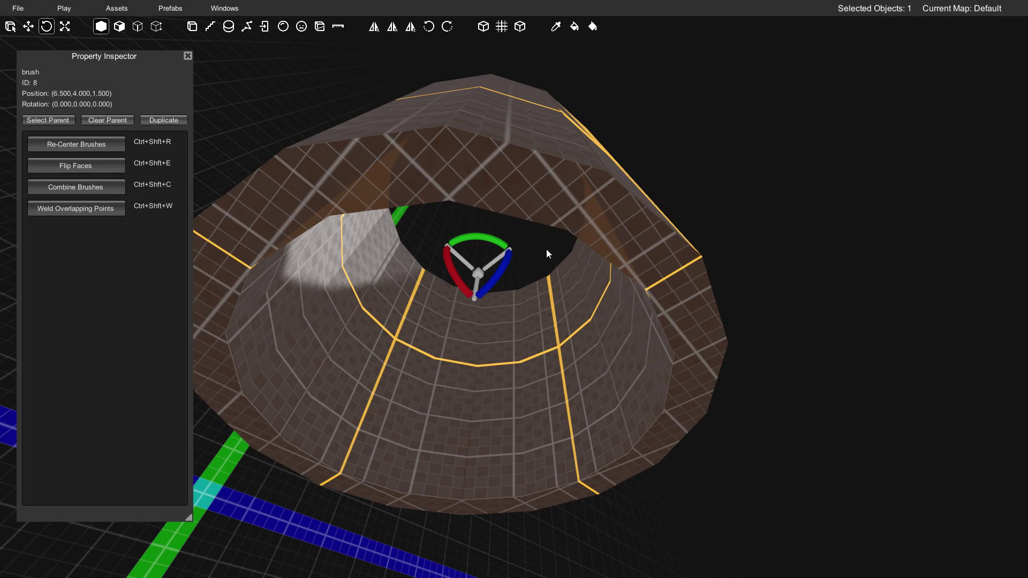
{"action": "key", "text": "s"}
{"action": "right_click_drag", "start_coordinate": [546, 249], "coordinate": [514, 252]}
{"action": "key", "text": "w"}
{"action": "middle_click_drag", "start_coordinate": [516, 256], "coordinate": [466, 199]}
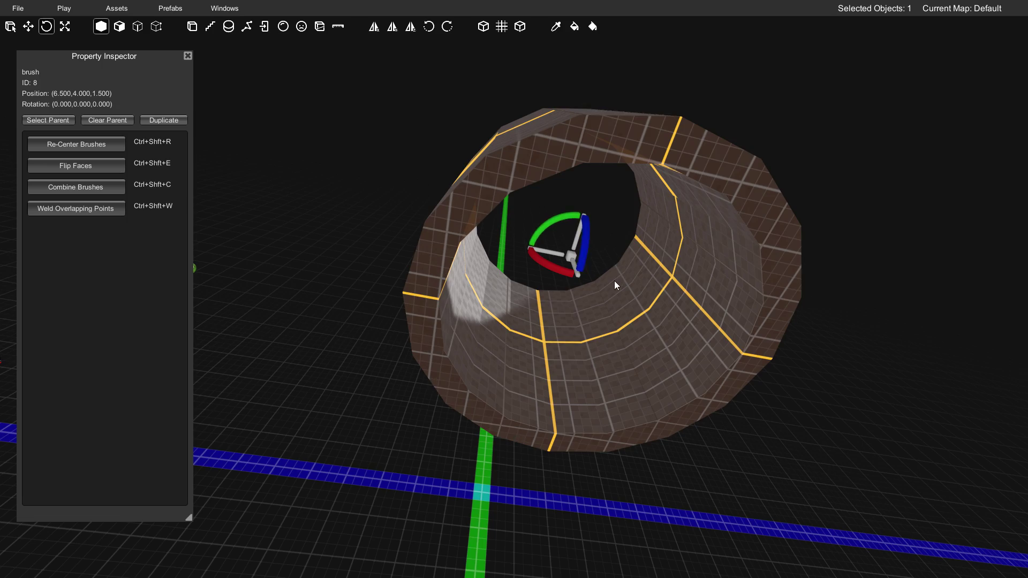
Connect one inner-rim point to its matching outer-rim point across the capped bottom ring
{"action": "key", "text": "3"}
{"action": "right_click_drag", "start_coordinate": [614, 280], "coordinate": [603, 188]}
{"action": "key", "text": "w"}
{"action": "key", "text": "4"}
{"action": "middle_click_drag", "start_coordinate": [501, 274], "coordinate": [457, 274]}
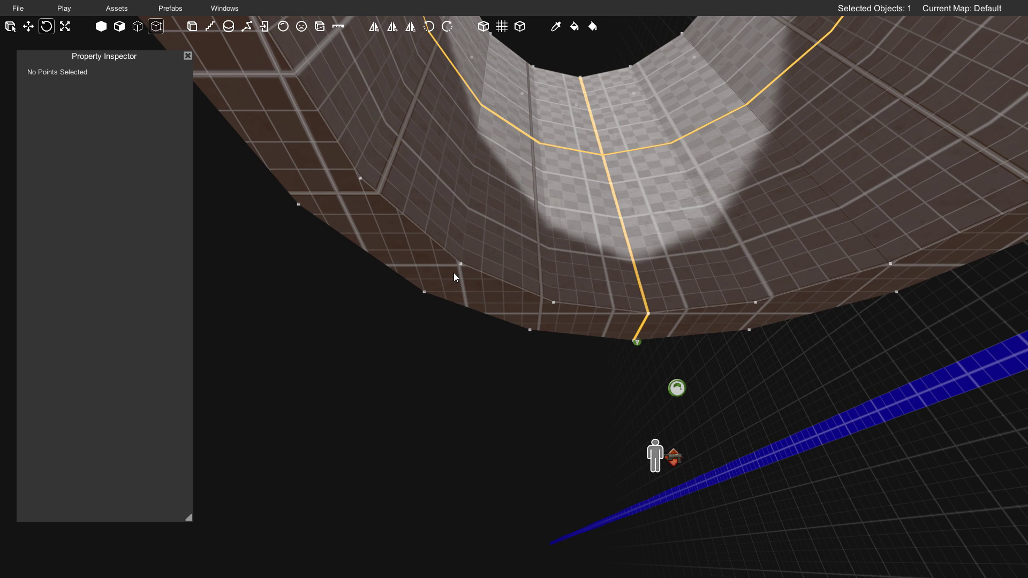
{"action": "middle_click_drag", "start_coordinate": [450, 257], "coordinate": [401, 255]}
{"action": "left_click", "coordinate": [591, 251]}
{"action": "left_click_drag", "start_coordinate": [583, 265], "coordinate": [538, 323]}
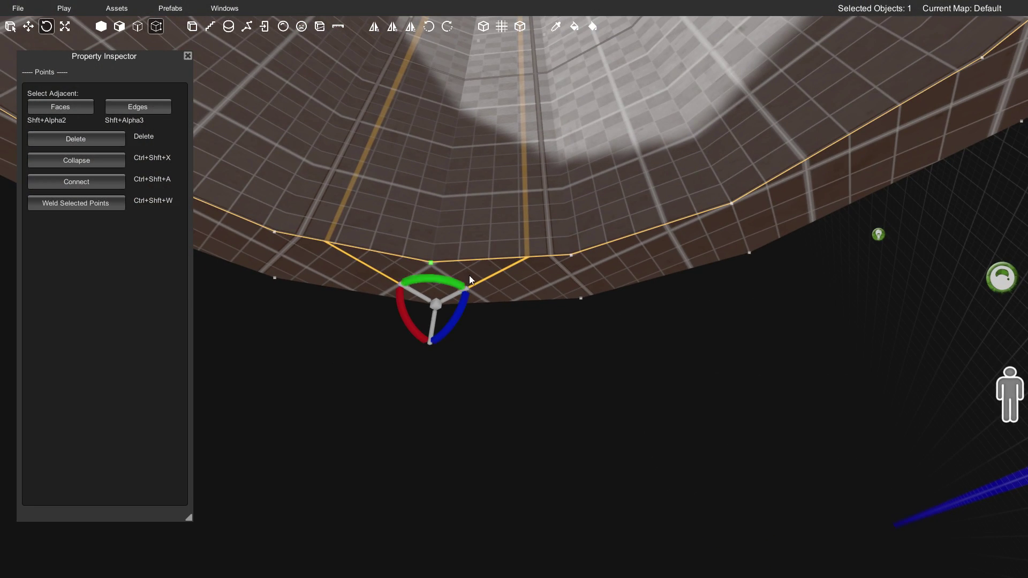
{"action": "middle_click_drag", "start_coordinate": [469, 275], "coordinate": [489, 255]}
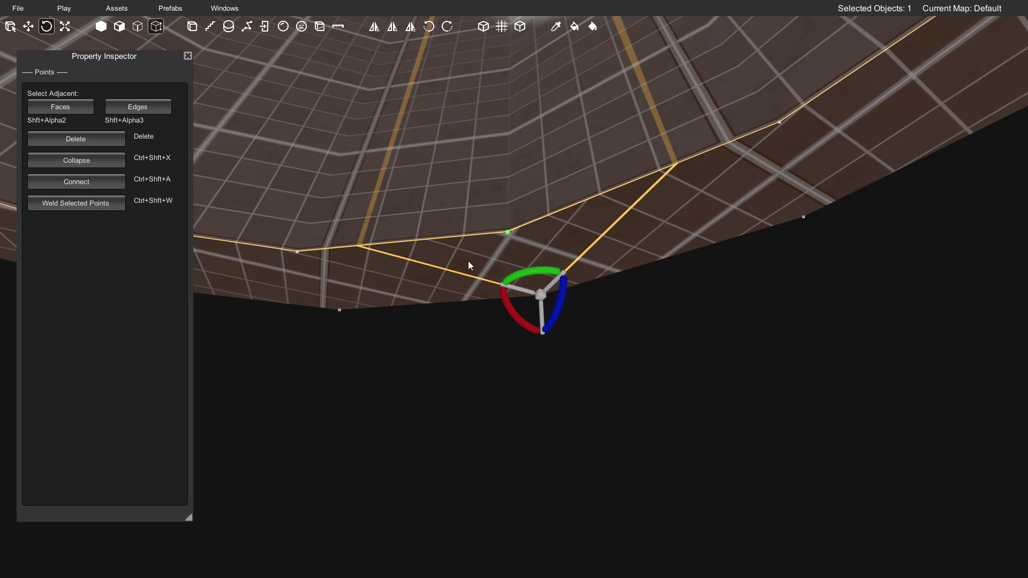
{"action": "left_click", "coordinate": [97, 184]}
{"action": "middle_click_drag", "start_coordinate": [375, 257], "coordinate": [685, 212]}
{"action": "left_click", "coordinate": [705, 197]}
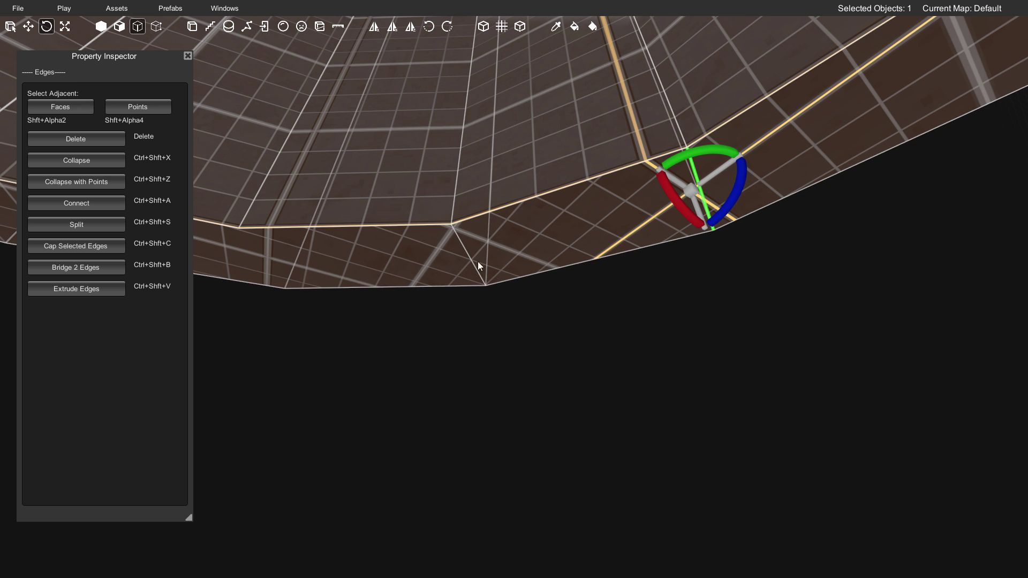
Connect the matching inner and outer points at the next two corners of the bottom ring
{"action": "middle_click_drag", "start_coordinate": [483, 273], "coordinate": [513, 239]}
{"action": "key", "text": "shift+4"}
{"action": "left_click", "coordinate": [535, 241]}
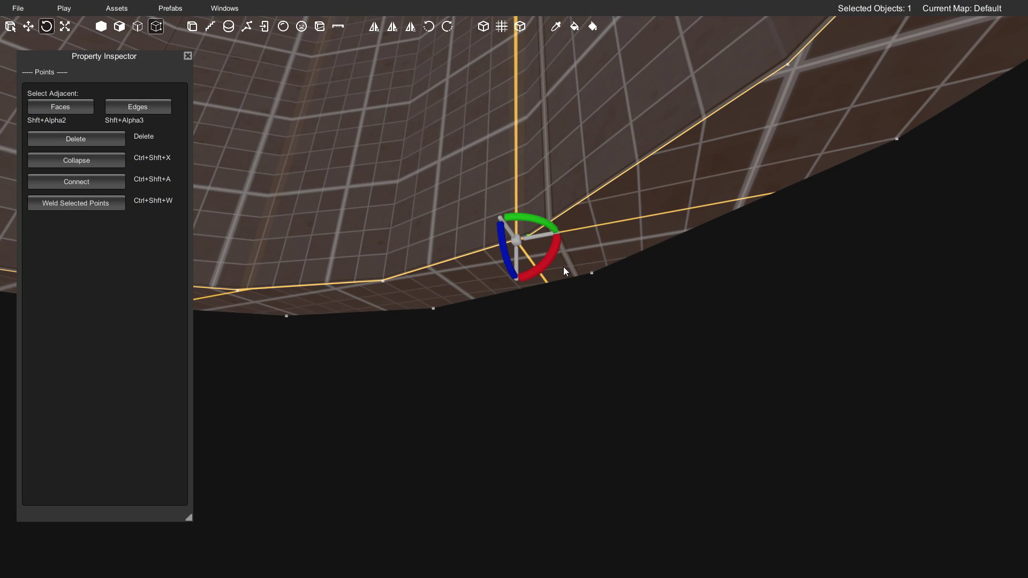
{"action": "left_click", "coordinate": [592, 274], "text": "shift"}
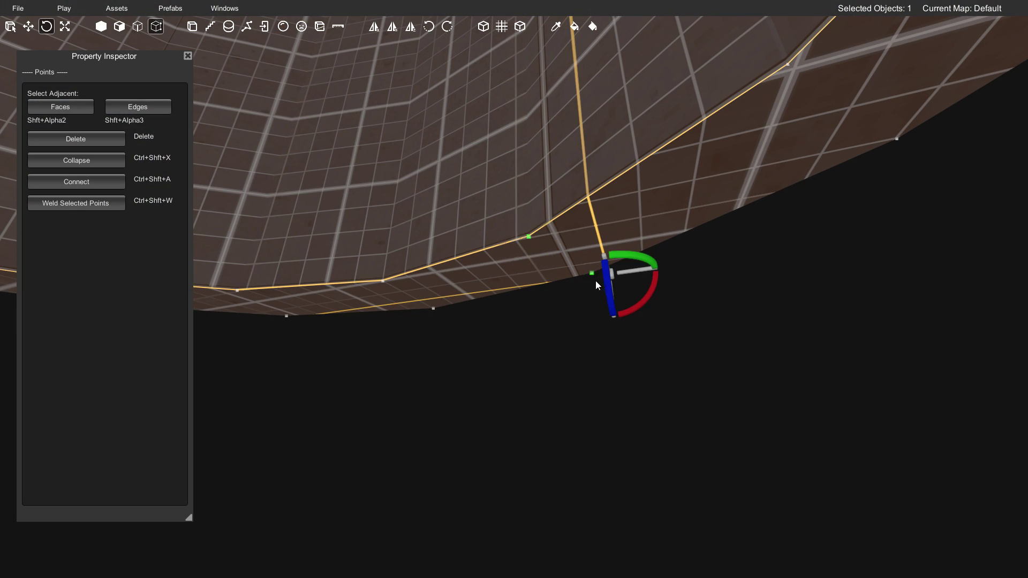
{"action": "left_click", "coordinate": [106, 180]}
{"action": "key", "text": "shift+3"}
{"action": "mouse_move", "coordinate": [455, 230]}
{"action": "middle_mouse_down"}
{"action": "mouse_move", "coordinate": [501, 240]}
{"action": "mouse_move", "coordinate": [492, 249]}
{"action": "mouse_move", "coordinate": [454, 240]}
{"action": "mouse_move", "coordinate": [472, 233]}
{"action": "mouse_move", "coordinate": [457, 235]}
{"action": "mouse_move", "coordinate": [468, 216]}
{"action": "middle_mouse_up"}
{"action": "key", "text": "shift+4"}
{"action": "left_click_drag", "start_coordinate": [469, 214], "coordinate": [502, 242]}
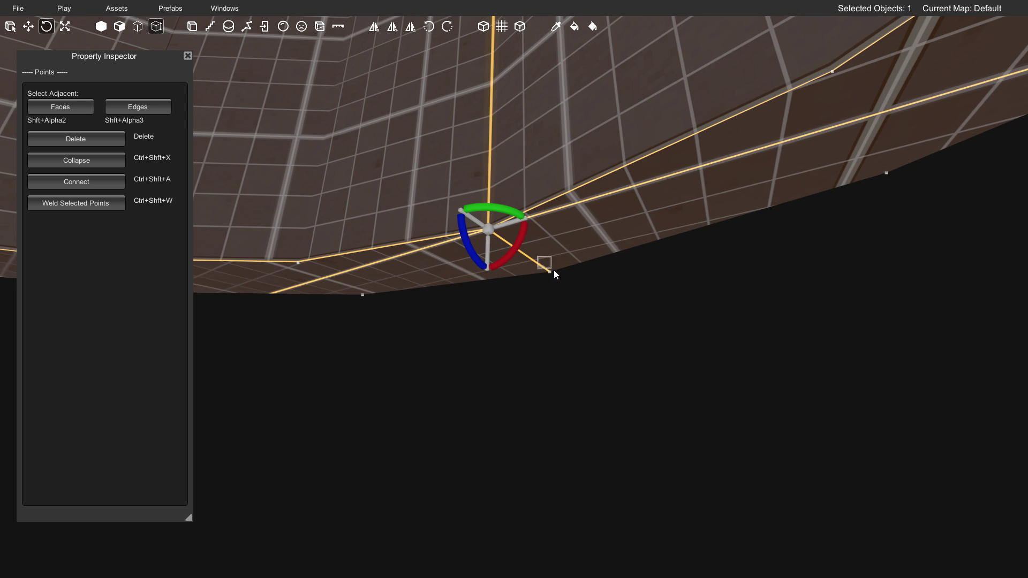
{"action": "left_click_drag", "start_coordinate": [566, 283], "coordinate": [567, 283]}
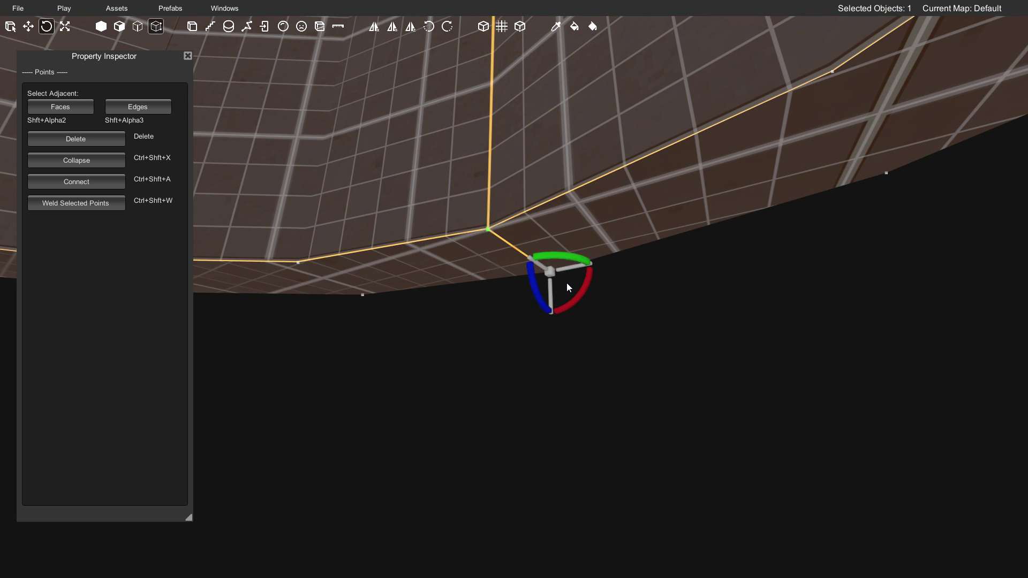
{"action": "left_click", "coordinate": [76, 182]}
{"action": "right_click_drag", "start_coordinate": [487, 234], "coordinate": [487, 234]}
{"action": "key", "text": "3"}
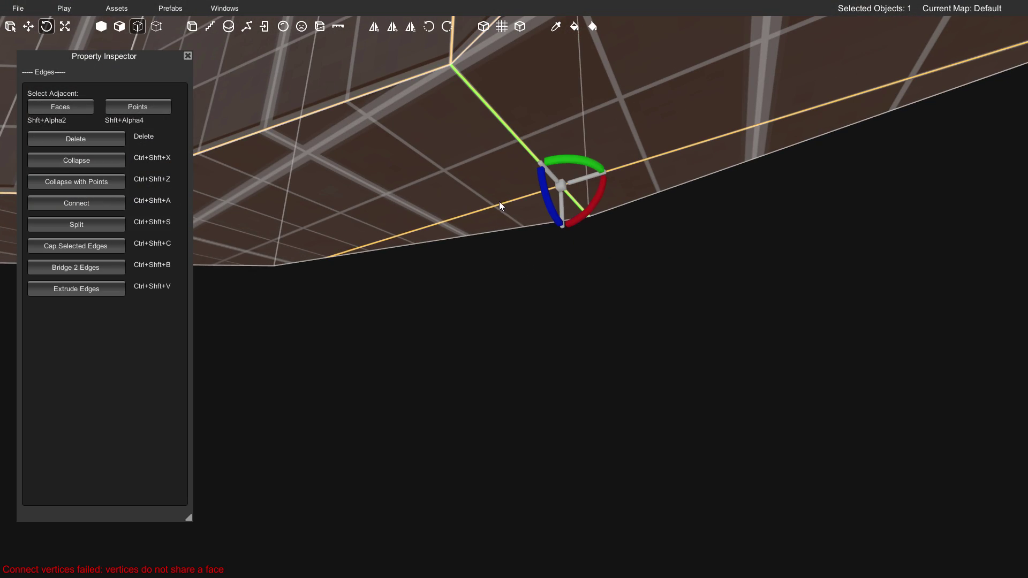
Continue around the bottom ring, joining the inner-rim points to the outer-rim points at two further corners
{"action": "key", "text": "s"}
{"action": "right_click_drag", "start_coordinate": [487, 169], "coordinate": [507, 191]}
{"action": "key", "text": "w"}
{"action": "key", "text": "shift+4"}
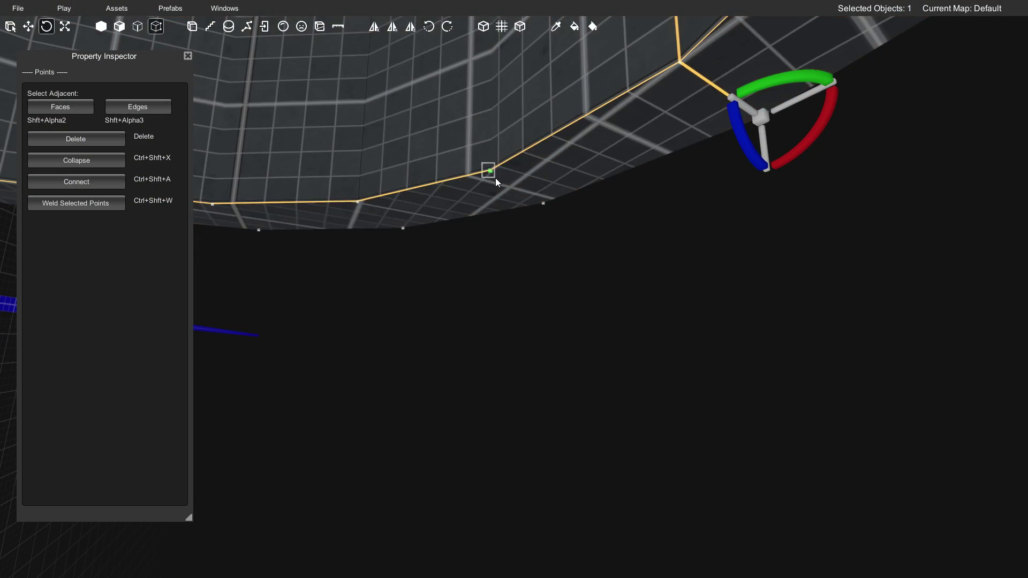
{"action": "left_click", "coordinate": [492, 173]}
{"action": "left_click", "coordinate": [99, 178]}
{"action": "key", "text": "shift+3"}
{"action": "key", "text": "shift+4"}
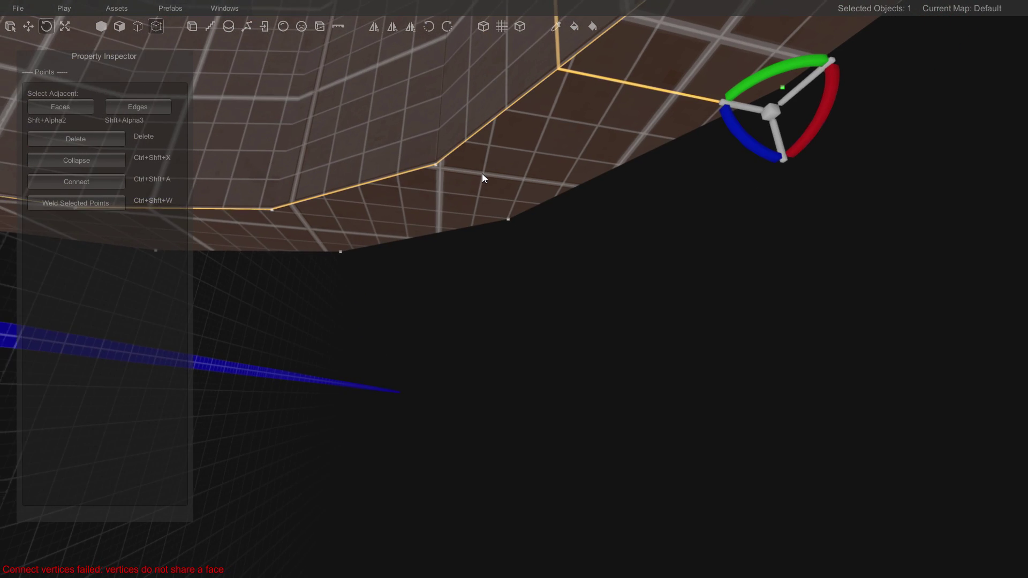
{"action": "left_click", "coordinate": [439, 166]}
{"action": "left_click", "coordinate": [511, 220], "text": "shift"}
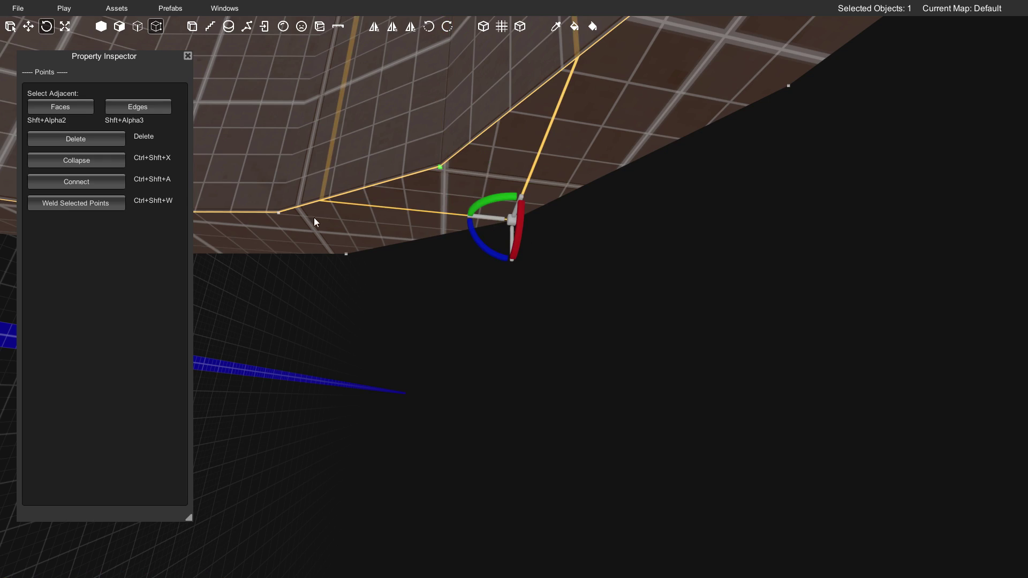
{"action": "left_click", "coordinate": [92, 185]}
Connect the inner and outer point pairs at the remaining corners to divide the bottom ring into separate faces
{"action": "key", "text": "a"}
{"action": "right_click_drag", "start_coordinate": [334, 210], "coordinate": [335, 210]}
{"action": "key", "text": "4"}
{"action": "key", "text": "w"}
{"action": "right_click_drag", "start_coordinate": [476, 213], "coordinate": [470, 158]}
{"action": "key", "text": "a"}
{"action": "left_click_drag", "start_coordinate": [491, 163], "coordinate": [566, 218]}
{"action": "left_click", "coordinate": [81, 179]}
{"action": "key", "text": "w"}
{"action": "right_click_drag", "start_coordinate": [379, 205], "coordinate": [400, 191]}
{"action": "key", "text": "4"}
{"action": "left_click_drag", "start_coordinate": [402, 166], "coordinate": [483, 234]}
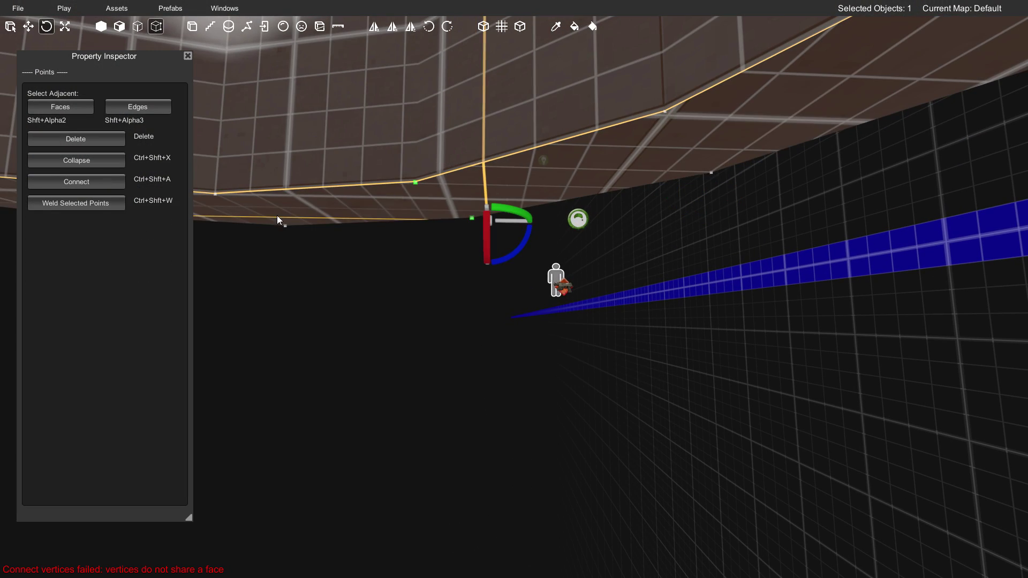
{"action": "left_click", "coordinate": [83, 183]}
Examine the tube's edges around the top ring, the inner wall and the divided bottom ring
{"action": "key", "text": "a"}
{"action": "right_click_drag", "start_coordinate": [319, 196], "coordinate": [304, 197]}
{"action": "right_click_drag", "start_coordinate": [417, 194], "coordinate": [475, 367]}
{"action": "key", "text": "4"}
{"action": "key", "text": "3"}
{"action": "key", "text": "w"}
{"action": "key", "text": "s"}
{"action": "double_click", "coordinate": [410, 370], "text": "shift"}
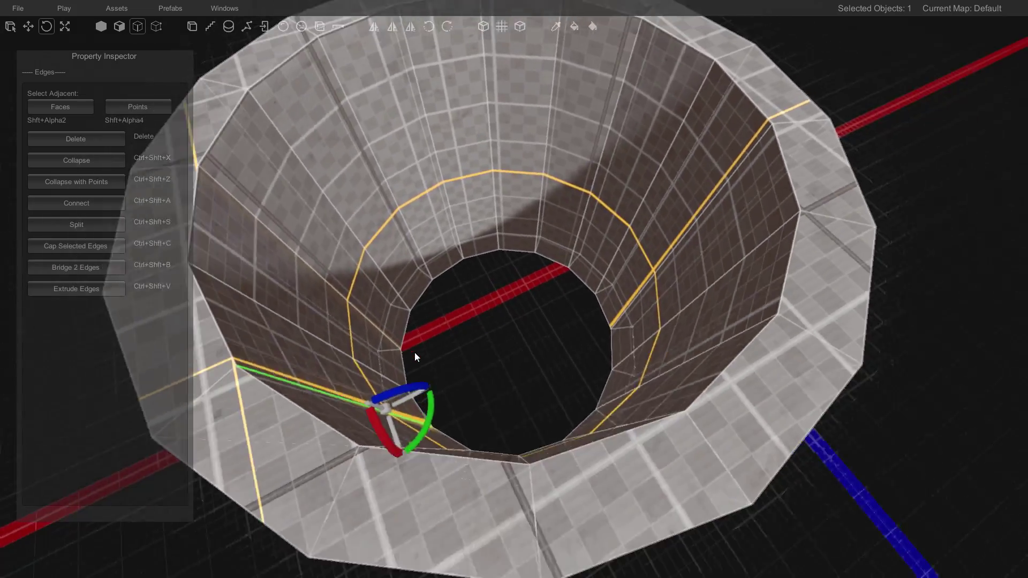
{"action": "right_click_drag", "start_coordinate": [415, 352], "coordinate": [417, 356]}
{"action": "key", "text": "s"}
{"action": "right_click_drag", "start_coordinate": [522, 243], "coordinate": [483, 141]}
{"action": "key", "text": "w"}
{"action": "right_click_drag", "start_coordinate": [476, 237], "coordinate": [460, 275]}
{"action": "key", "text": "w"}
{"action": "left_click", "coordinate": [492, 259]}
{"action": "key", "text": "w"}
{"action": "key", "text": "s"}
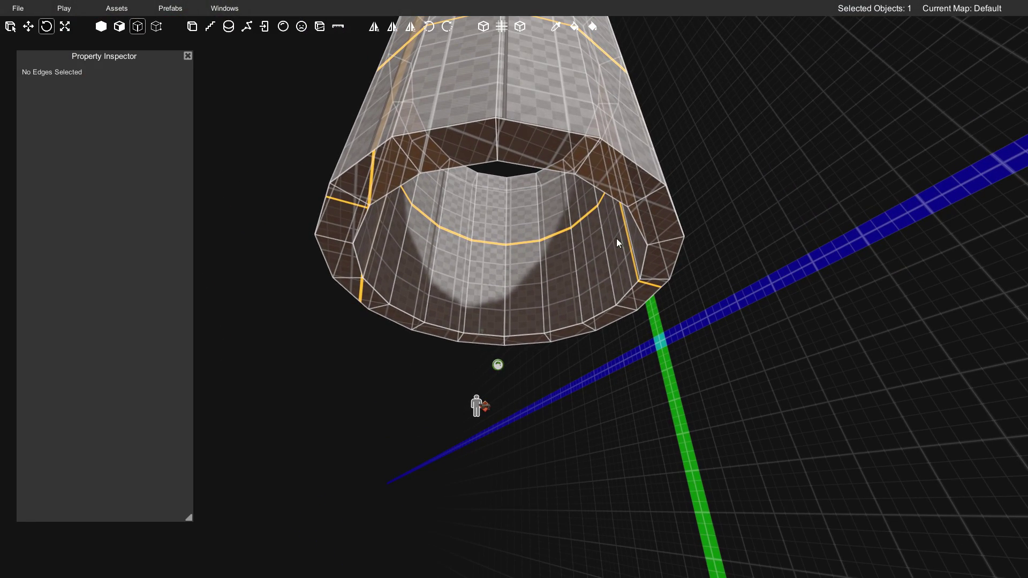